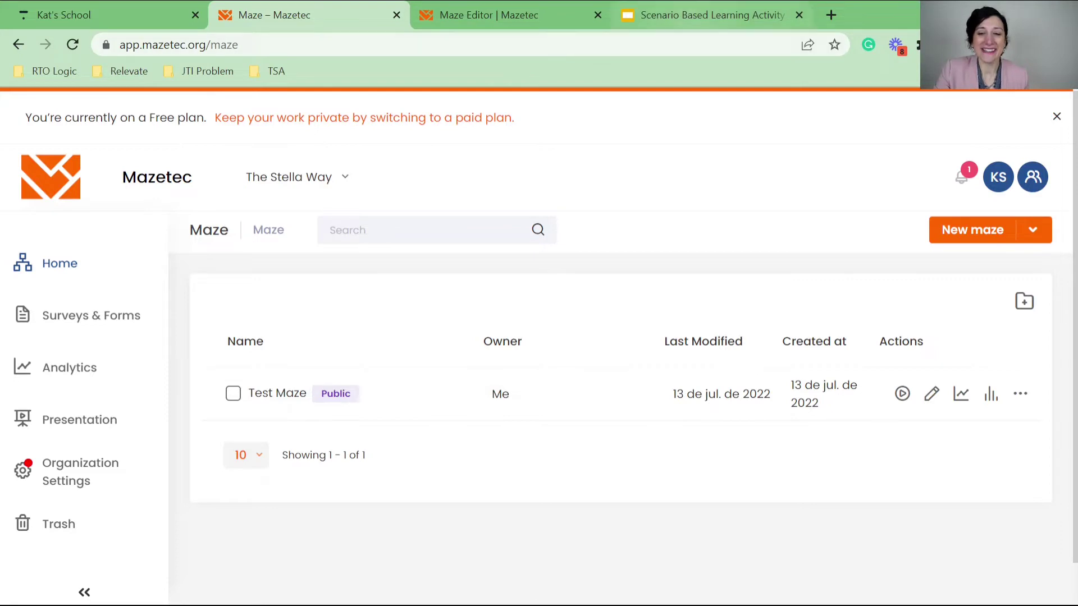
# Review the scenario slides in the Google Slides deck and the Test Maze graph in Mazetec.
pyautogui.click(707, 16)
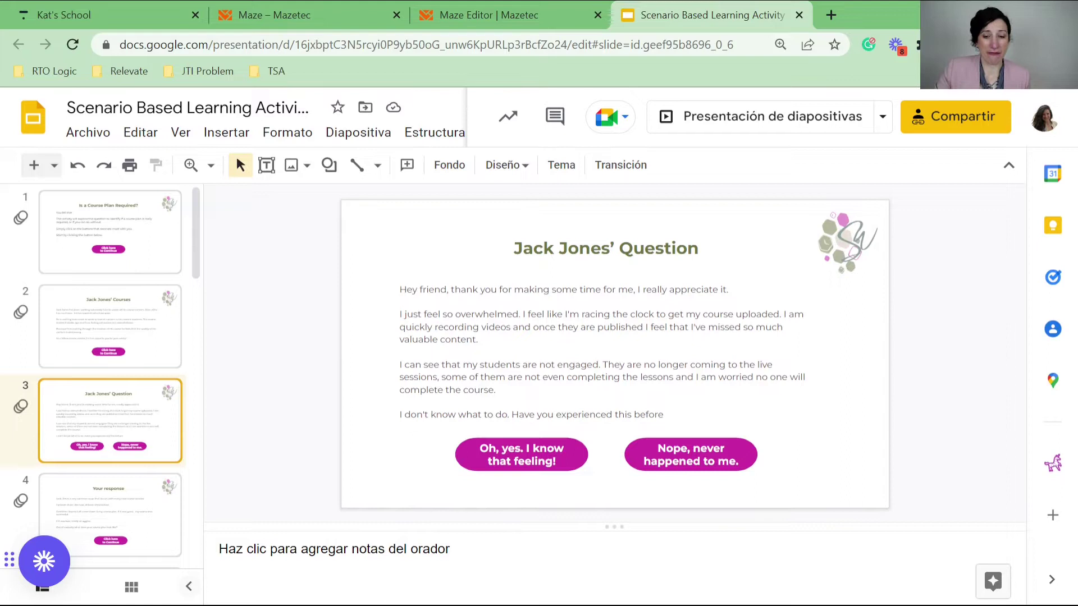
pyautogui.click(110, 241)
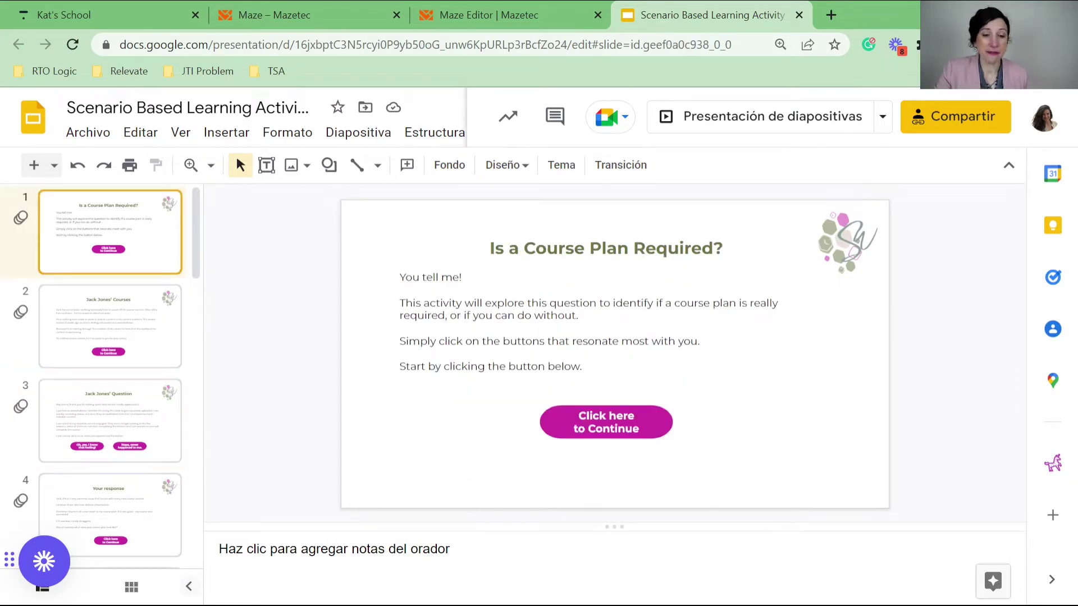
pyautogui.click(110, 326)
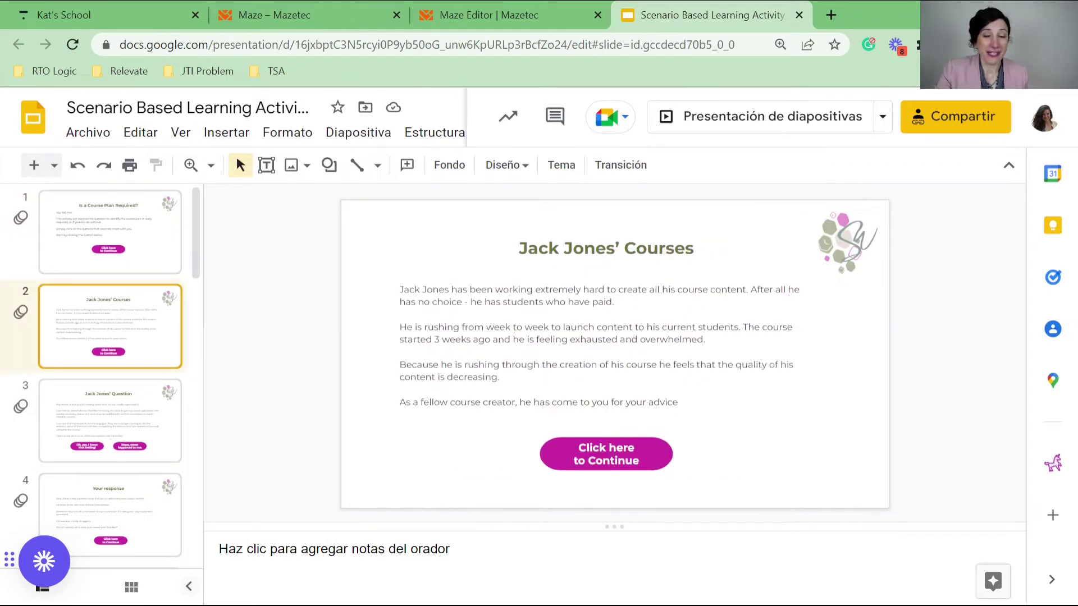
pyautogui.click(110, 421)
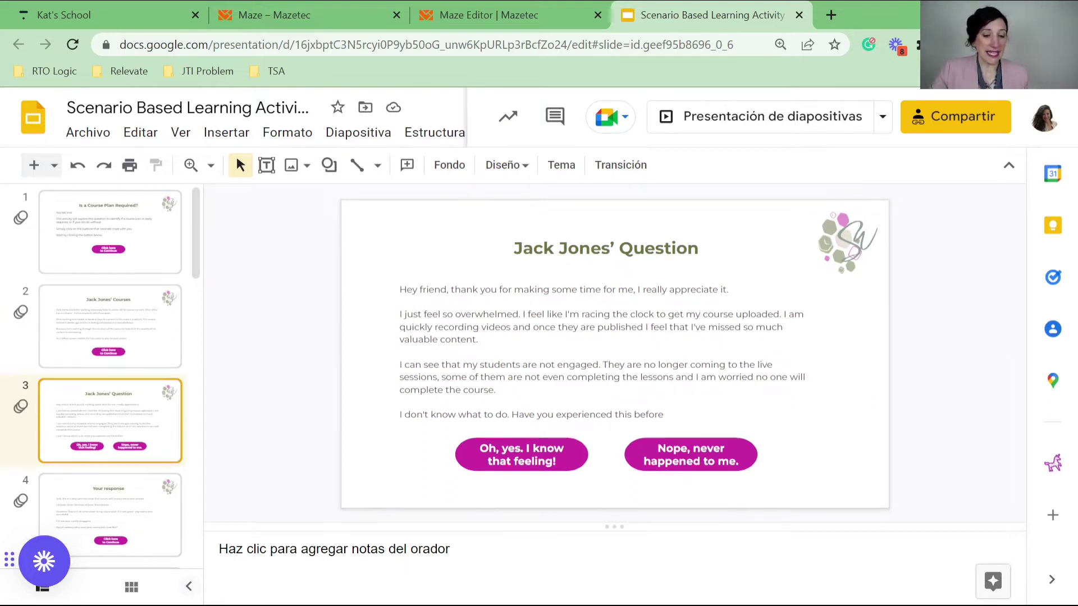
pyautogui.scroll(-6, 110, 370)
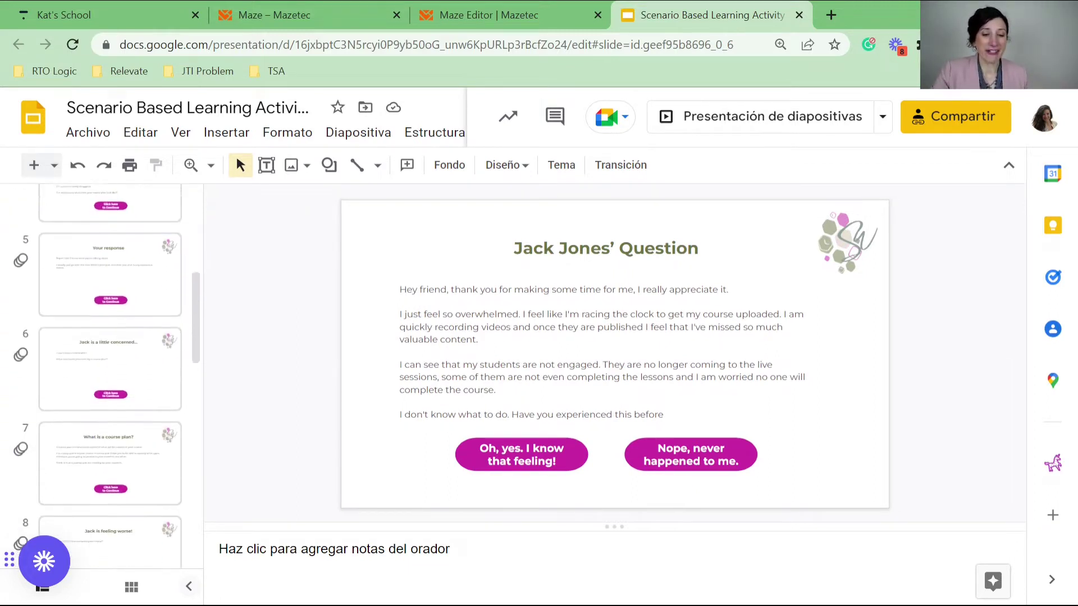
pyautogui.scroll(-10, 110, 376)
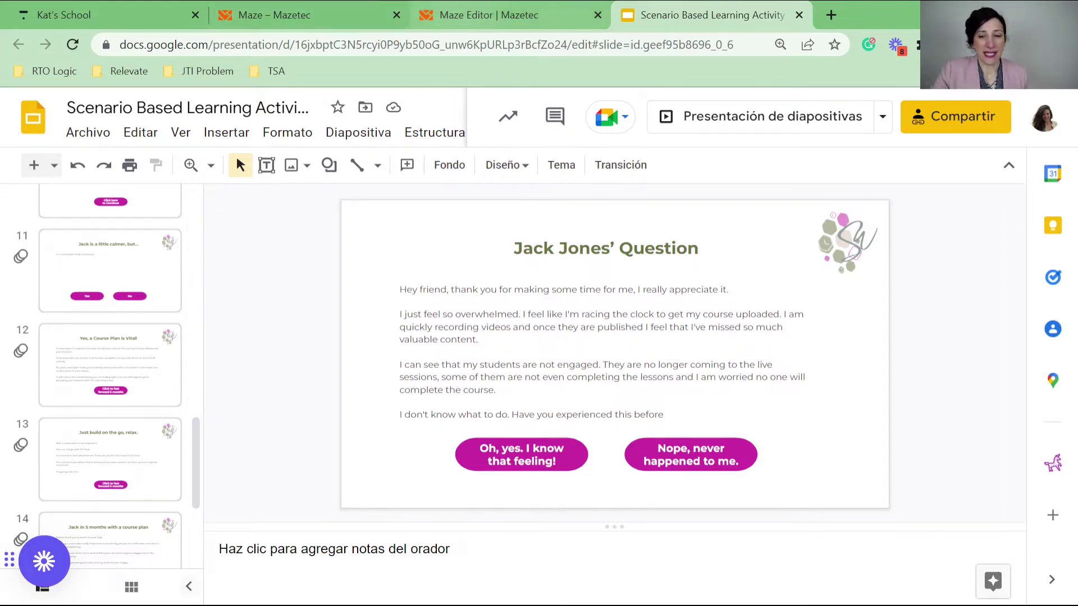
pyautogui.click(488, 15)
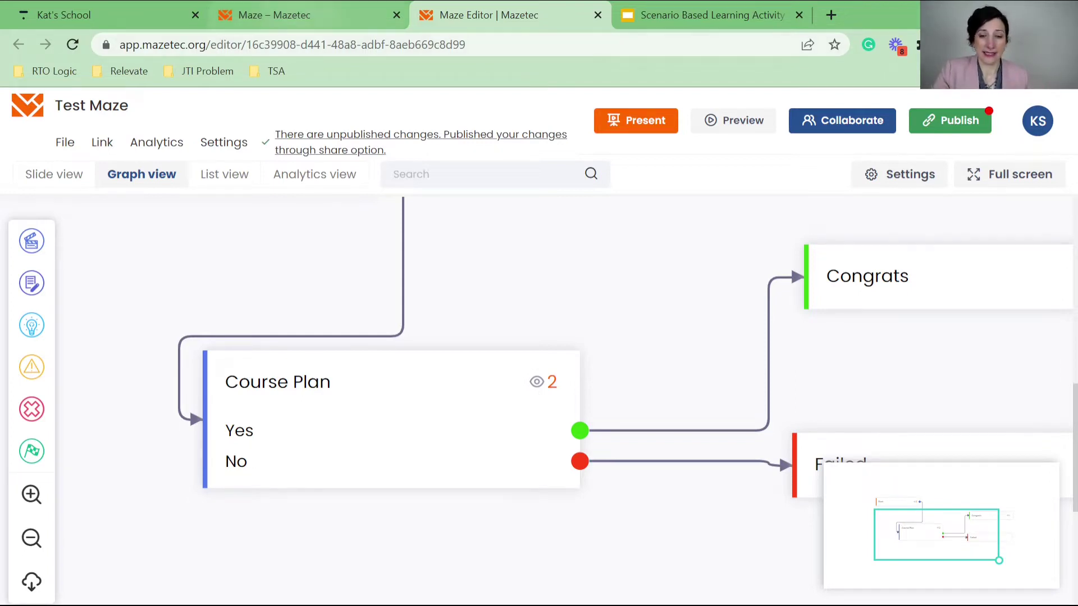
# Start a new blank maze from the Mazetec maze list and name it "SBL Activity".
pyautogui.click(292, 15)
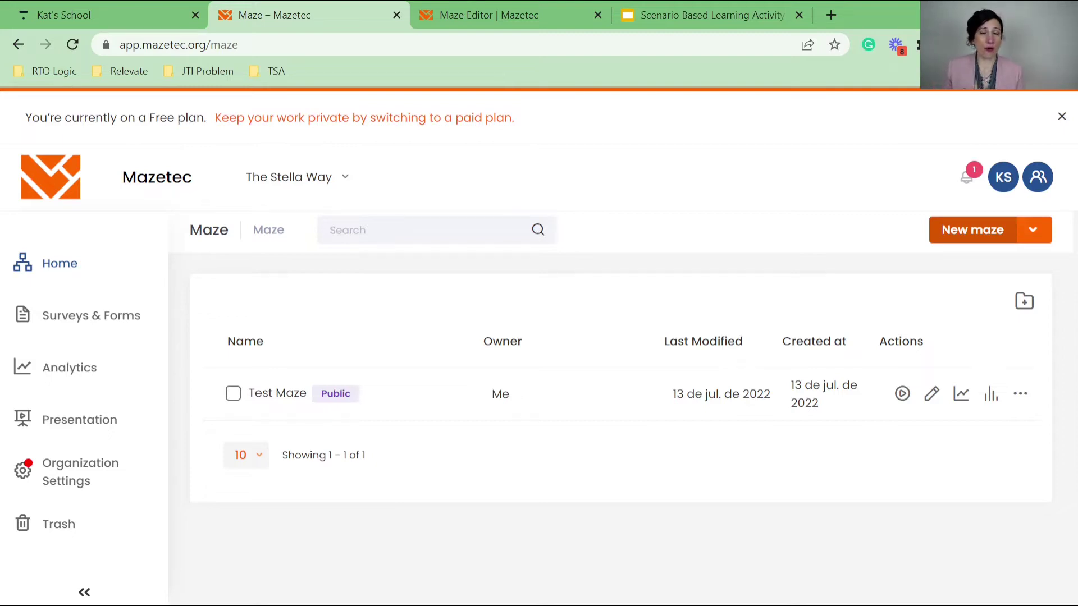
pyautogui.click(1033, 230)
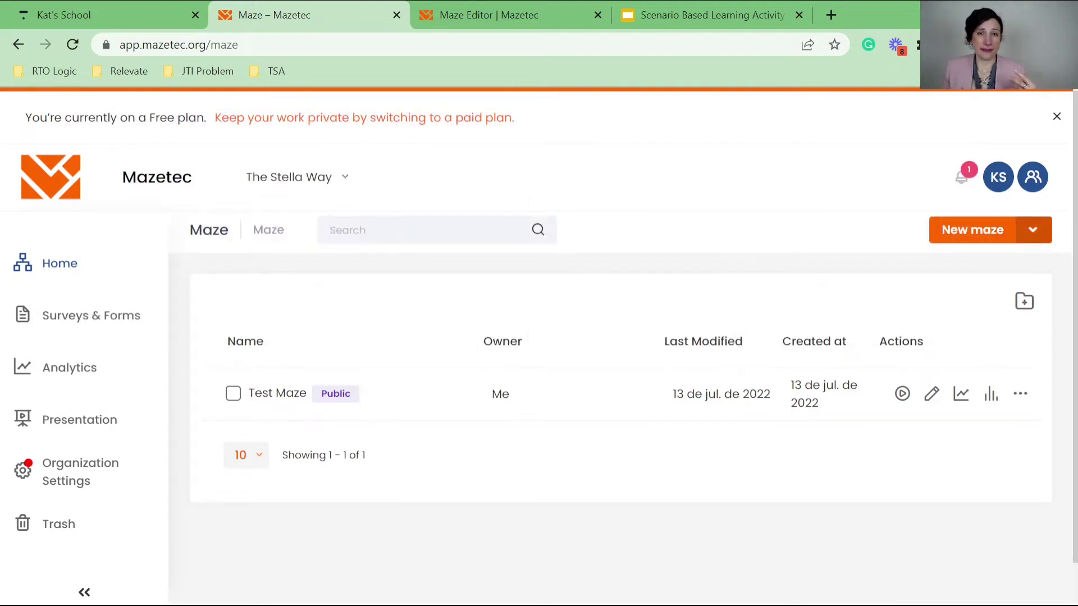
pyautogui.click(1032, 230)
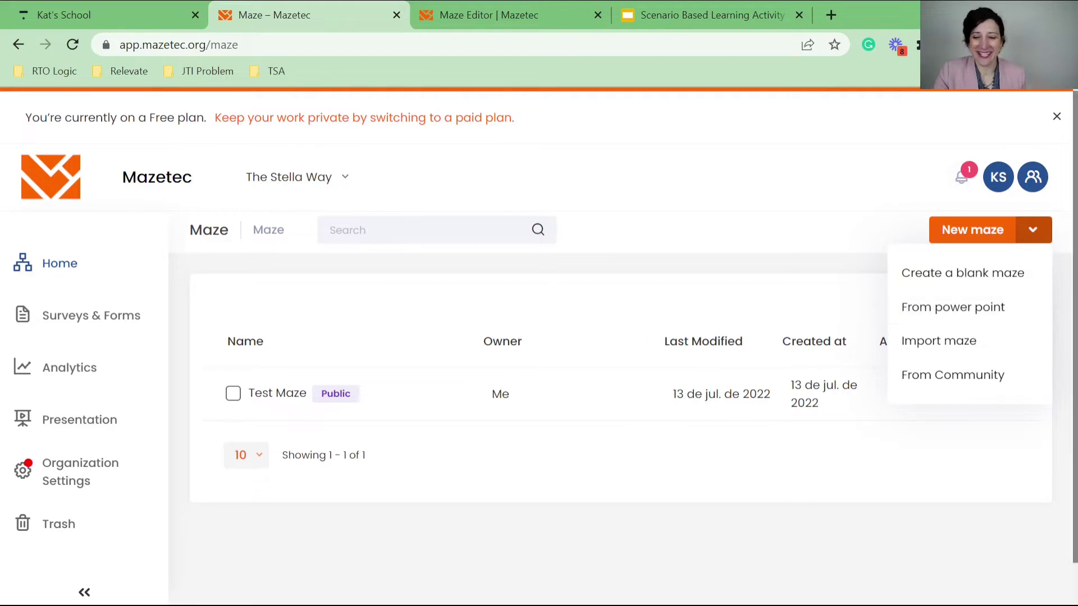
pyautogui.click(962, 273)
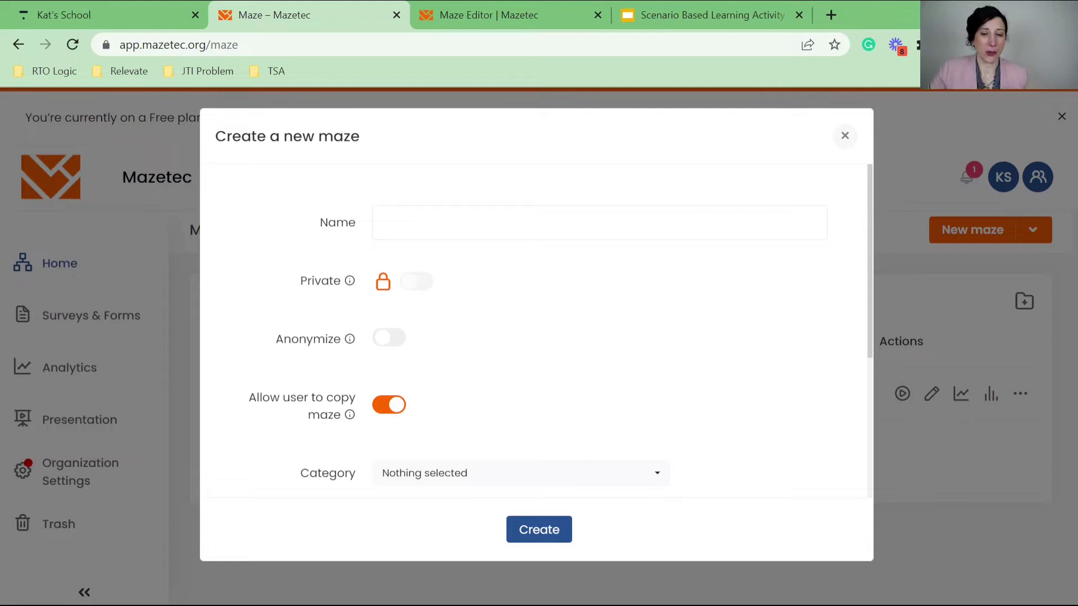
pyautogui.write('SB')
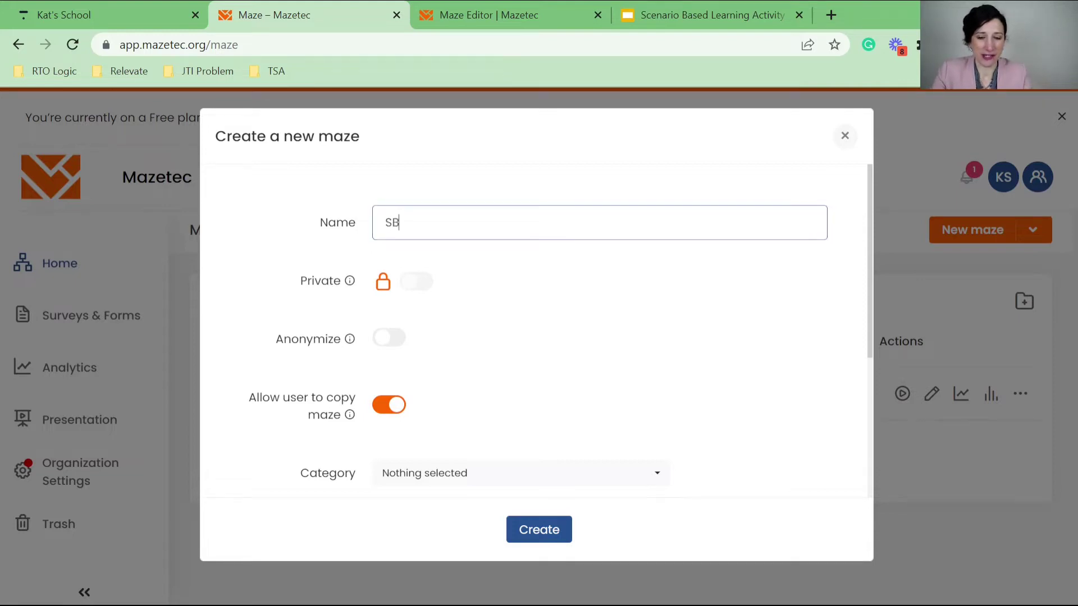
pyautogui.write('L Acgtivi')
pyautogui.press('BackSpace')
pyautogui.press('BackSpace')
pyautogui.press('BackSpace')
pyautogui.press('BackSpace')
pyautogui.press('BackSpace')
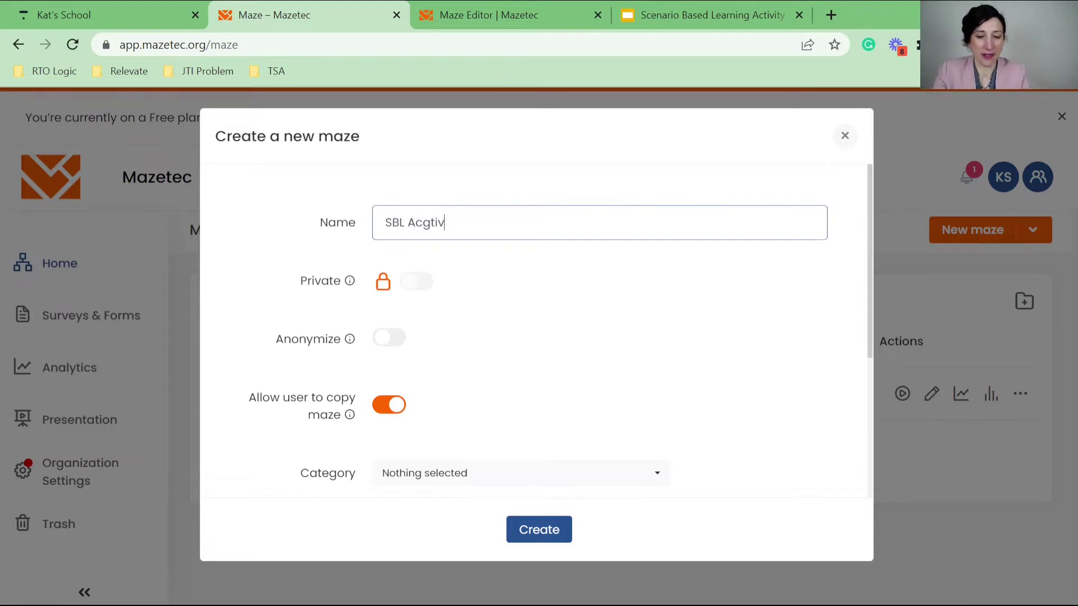
pyautogui.write('tivity')
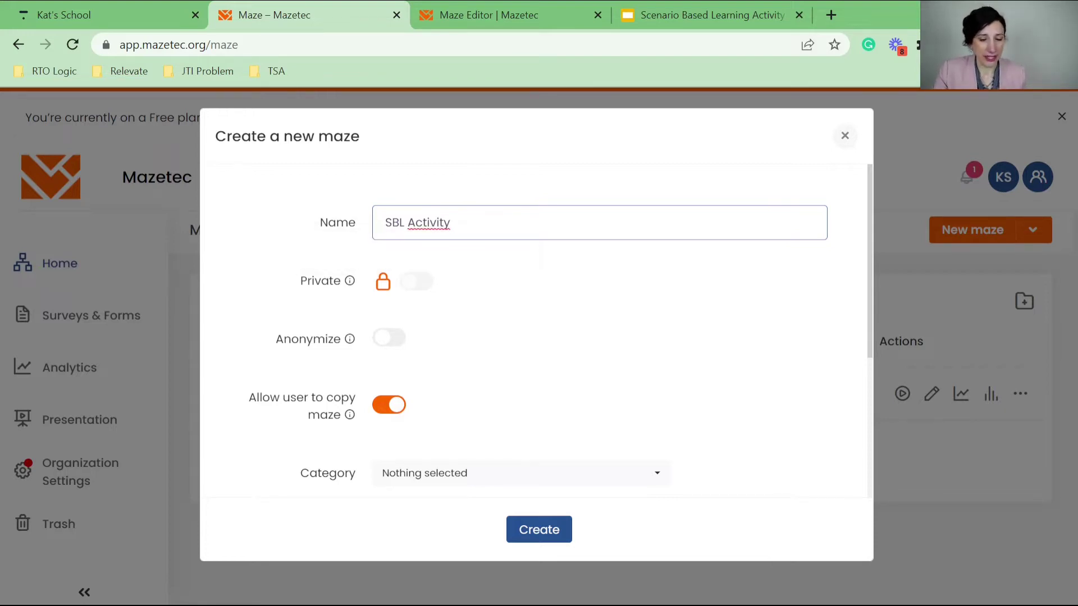
# Set the new maze's category to Teaching and Education and create the maze.
pyautogui.scroll(-2, 536, 331)
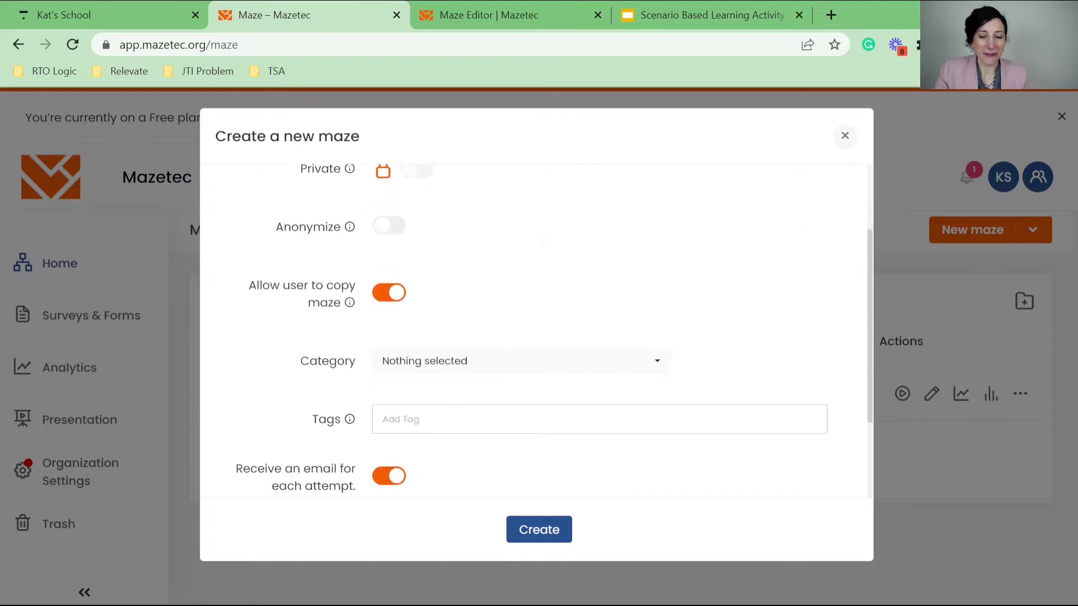
pyautogui.click(521, 360)
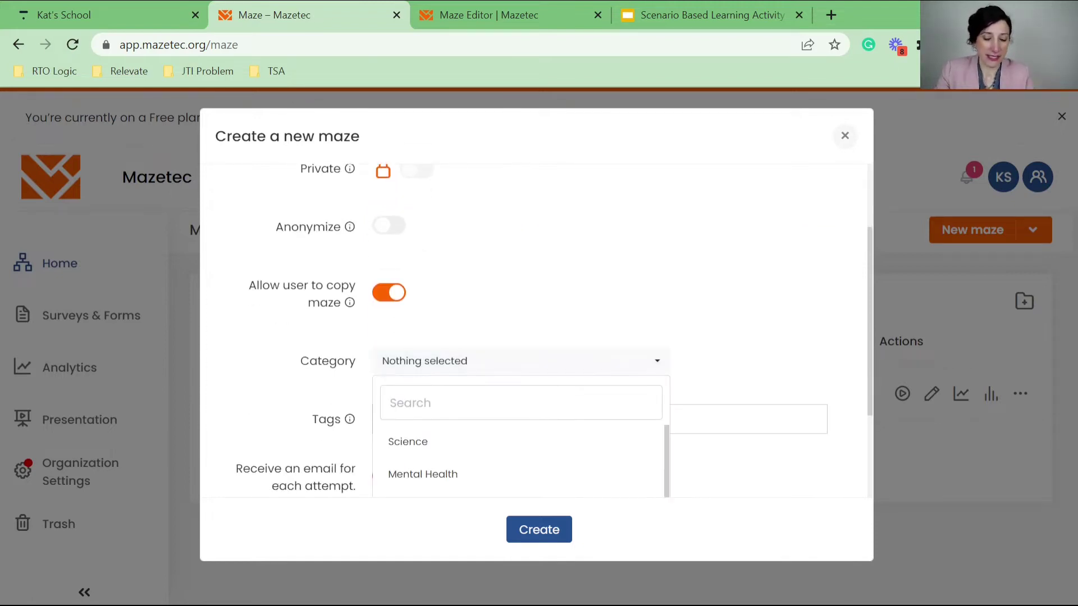
pyautogui.write('edu')
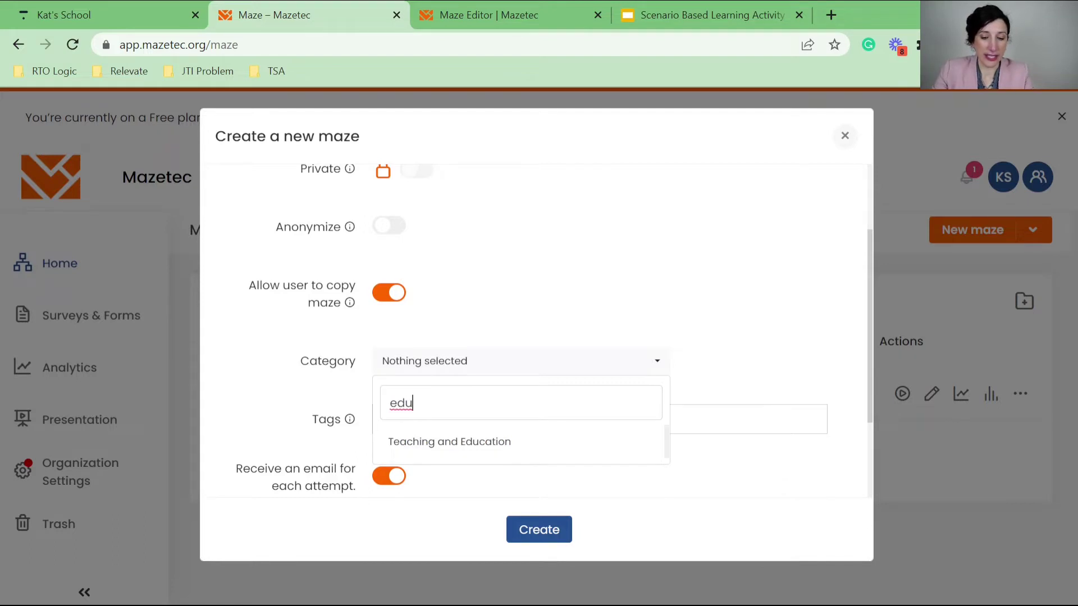
pyautogui.press('Return')
pyautogui.scroll(-2, 536, 331)
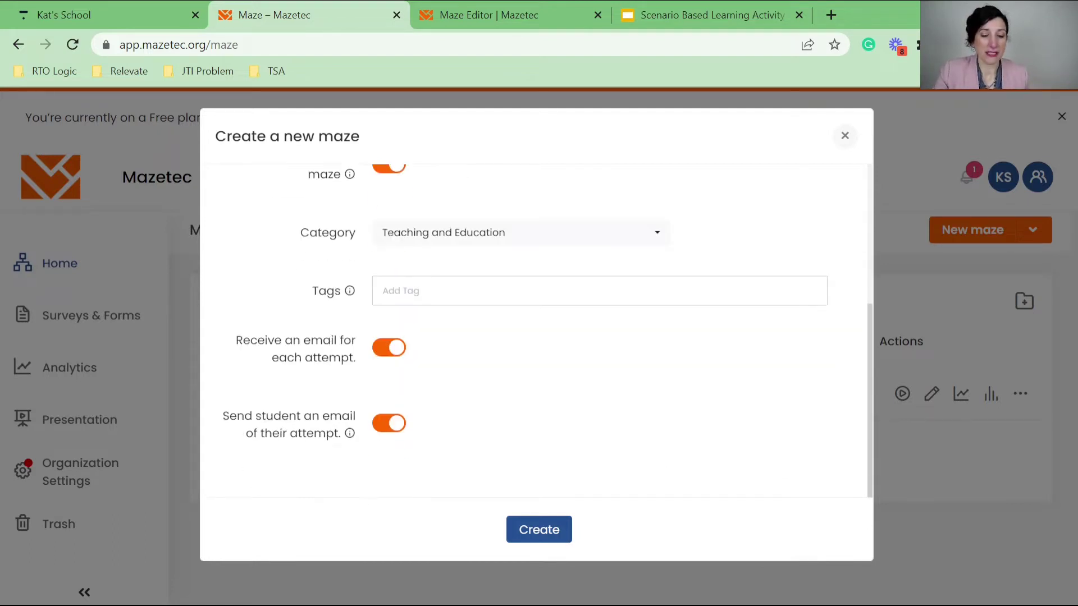
pyautogui.click(539, 529)
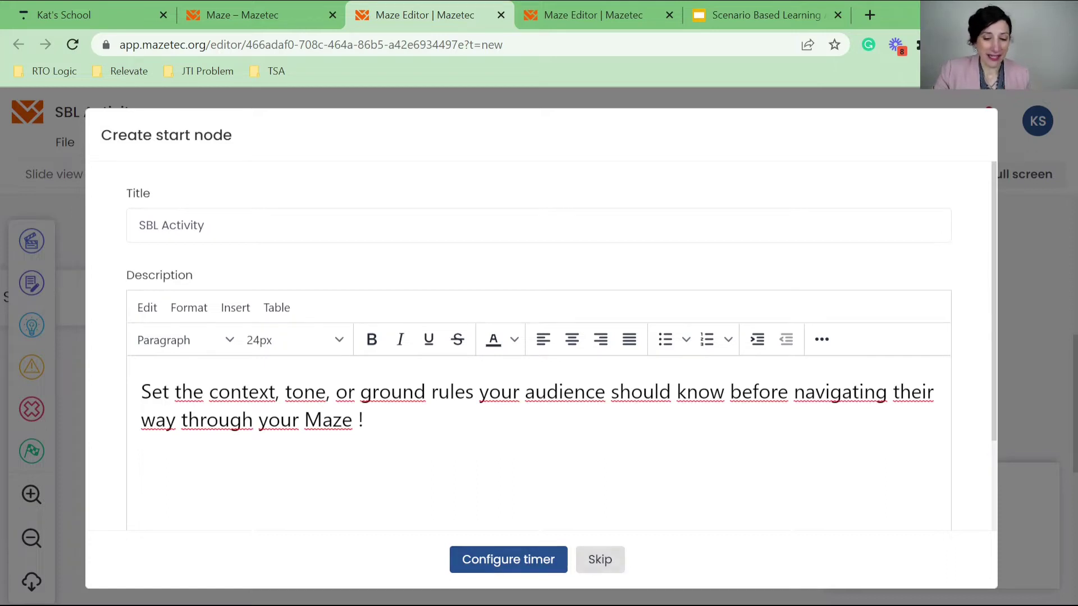
# Skip the start node setup and connect a new Scene node to the Start node.
pyautogui.click(600, 560)
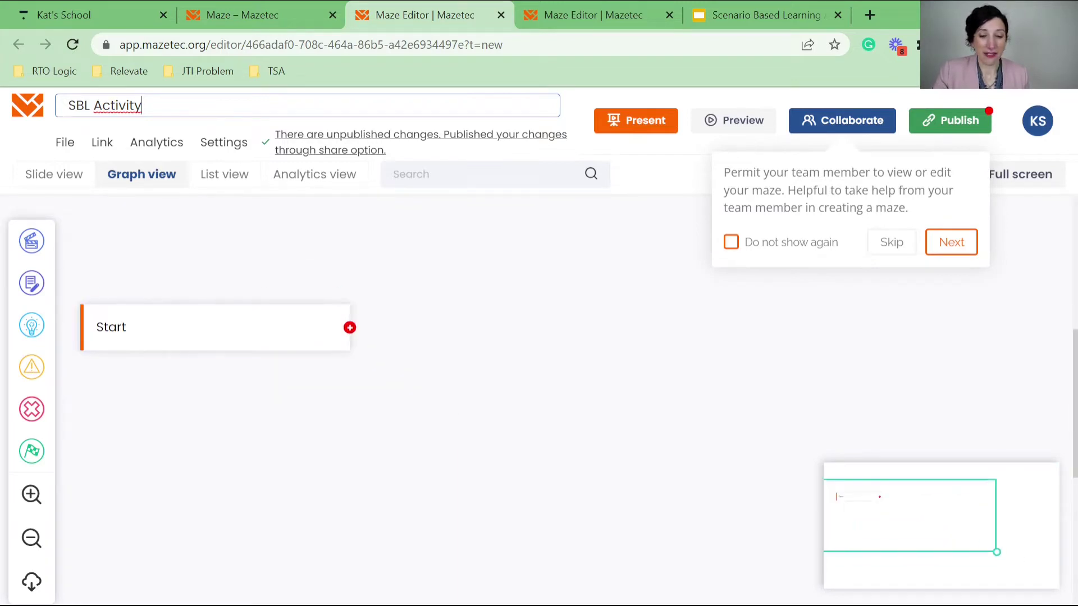
pyautogui.moveTo(224, 327)
pyautogui.click(349, 327)
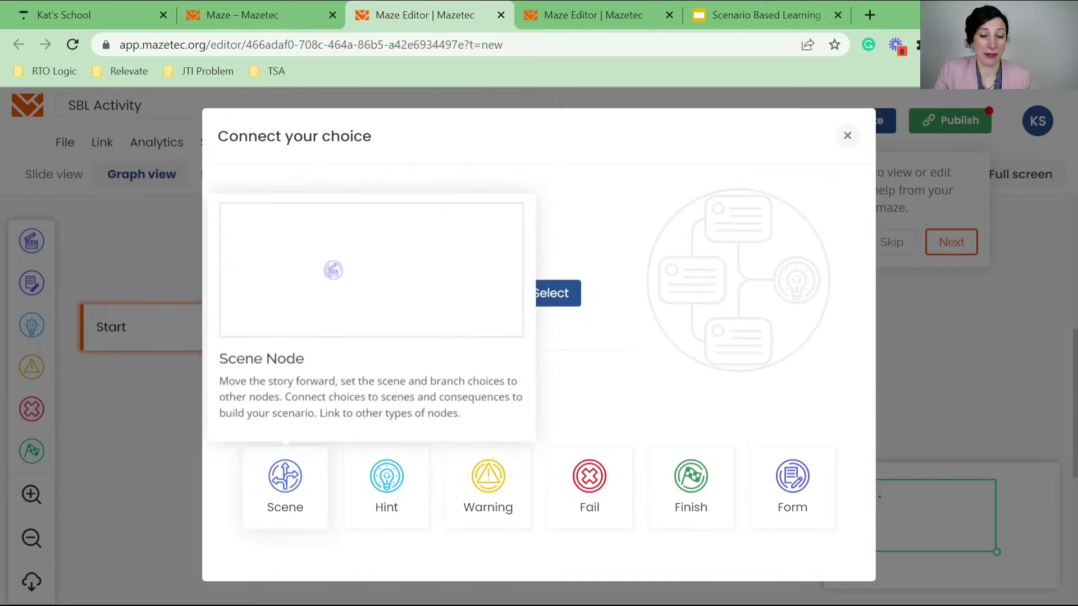
pyautogui.click(285, 487)
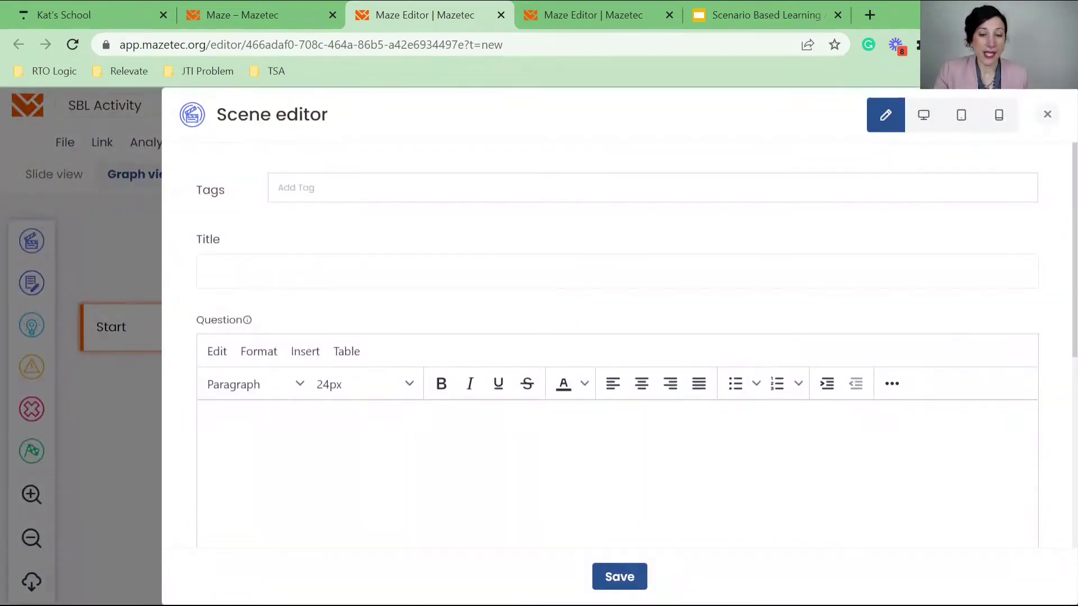
# Copy the heading of slide 3 in the Google Slides deck into the new scene's title in Mazetec.
pyautogui.click(764, 15)
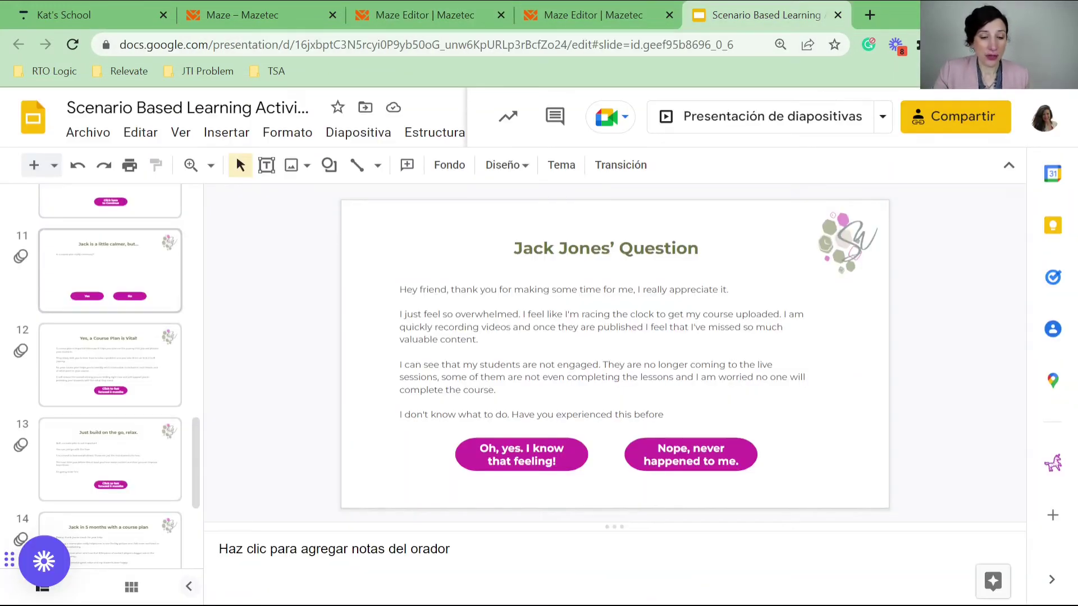
pyautogui.scroll(13, 107, 376)
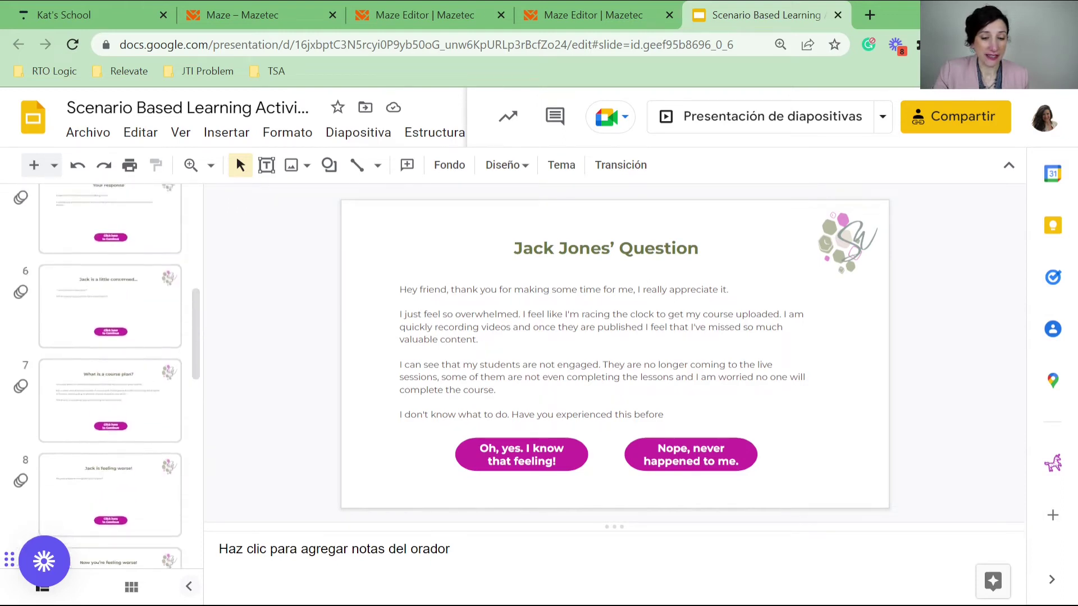
pyautogui.scroll(3, 107, 376)
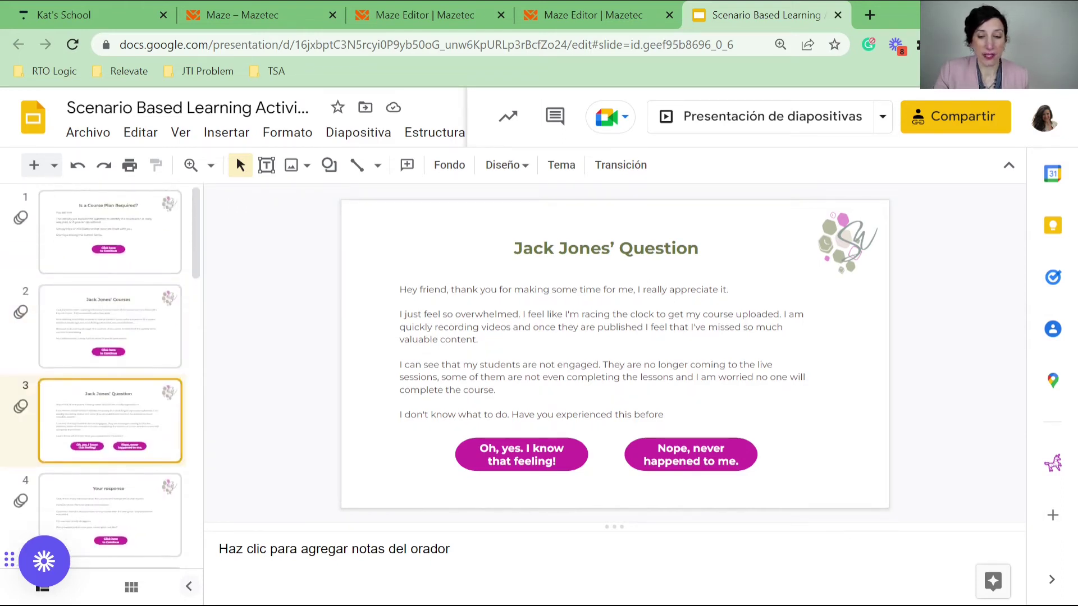
pyautogui.click(514, 248)
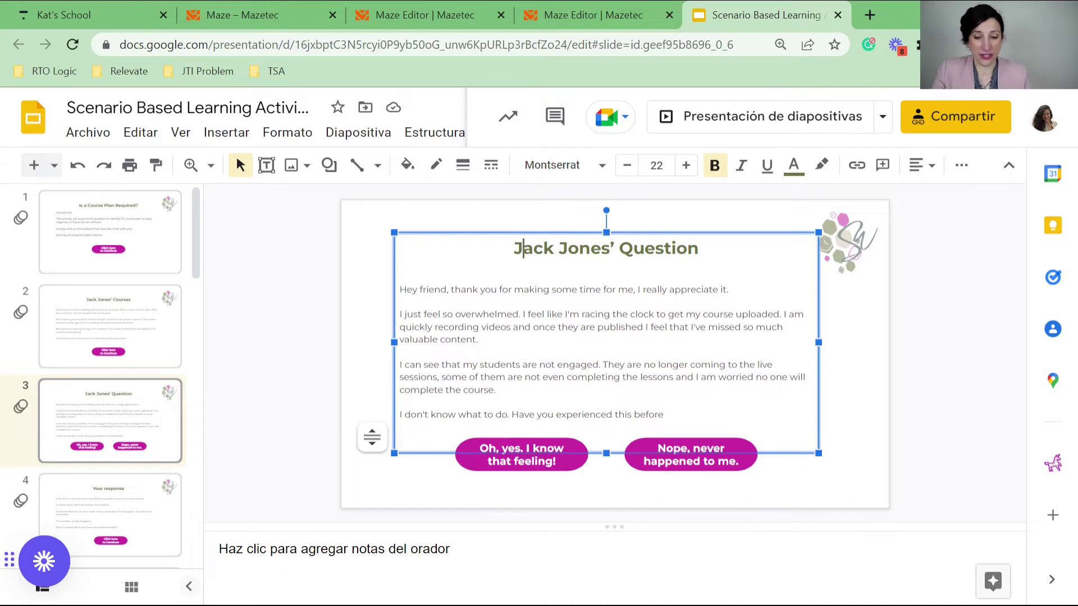
pyautogui.moveTo(513, 248); pyautogui.dragTo(710, 248)
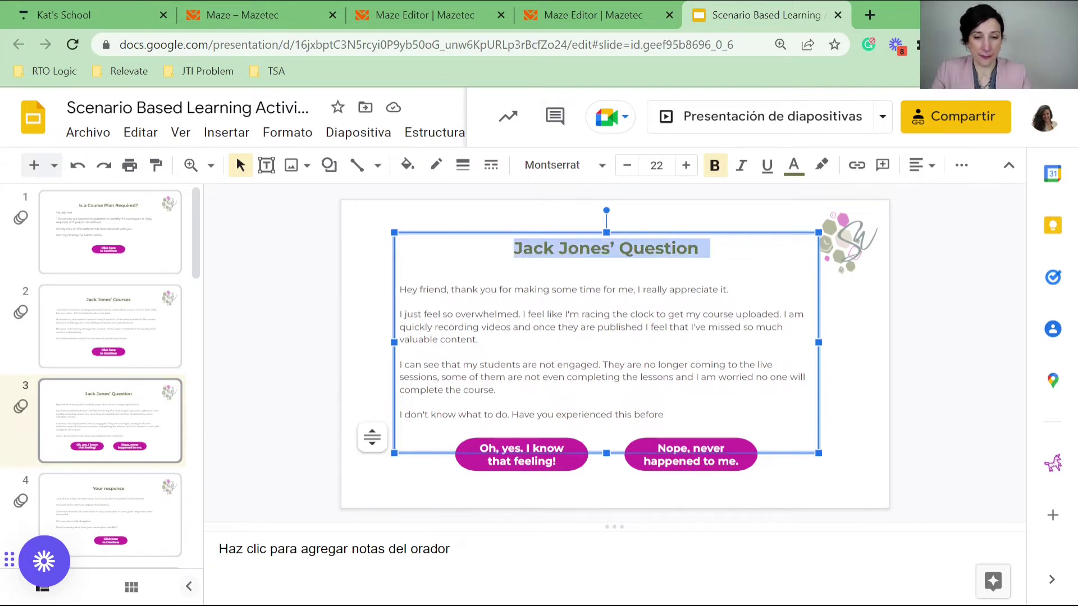
pyautogui.hotkey('ctrl', 'c')
pyautogui.click(425, 16)
pyautogui.click(425, 272)
pyautogui.hotkey('ctrl', 'v')
# Copy slide 3's body text, from "Hey friend" to "Have you experienced this before", from Google Slides into the scene's question.
pyautogui.click(766, 15)
pyautogui.click(580, 327)
pyautogui.moveTo(663, 415); pyautogui.dragTo(400, 290)
pyautogui.click(425, 15)
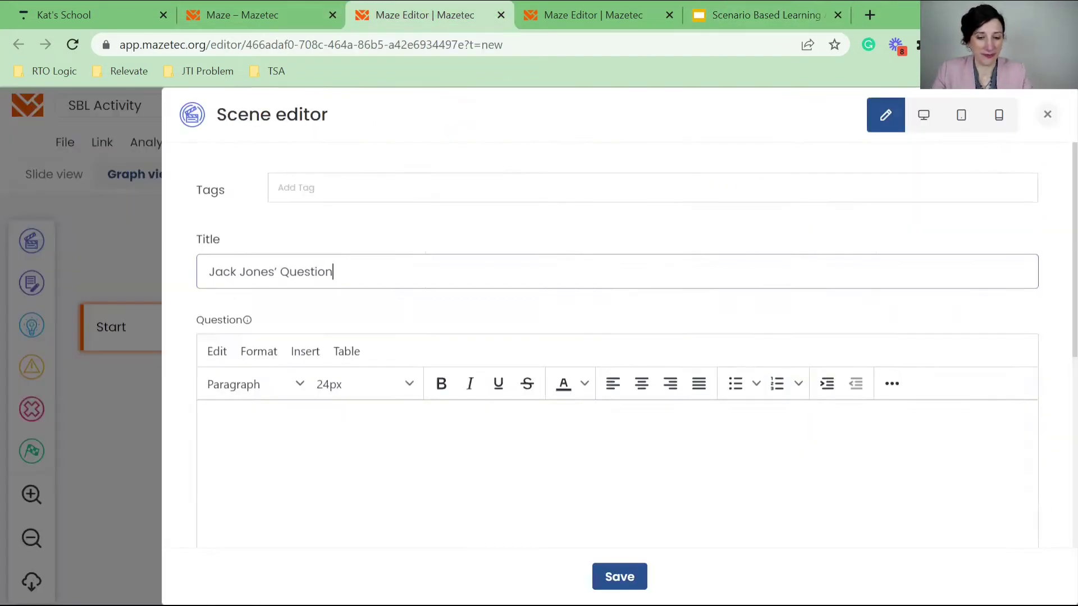
pyautogui.hotkey('ctrl', 'v')
# Copy slide 3's first answer, "Oh, yes. I know that feeling!", from Google Slides into the scene's first choice text.
pyautogui.scroll(-2, 618, 348)
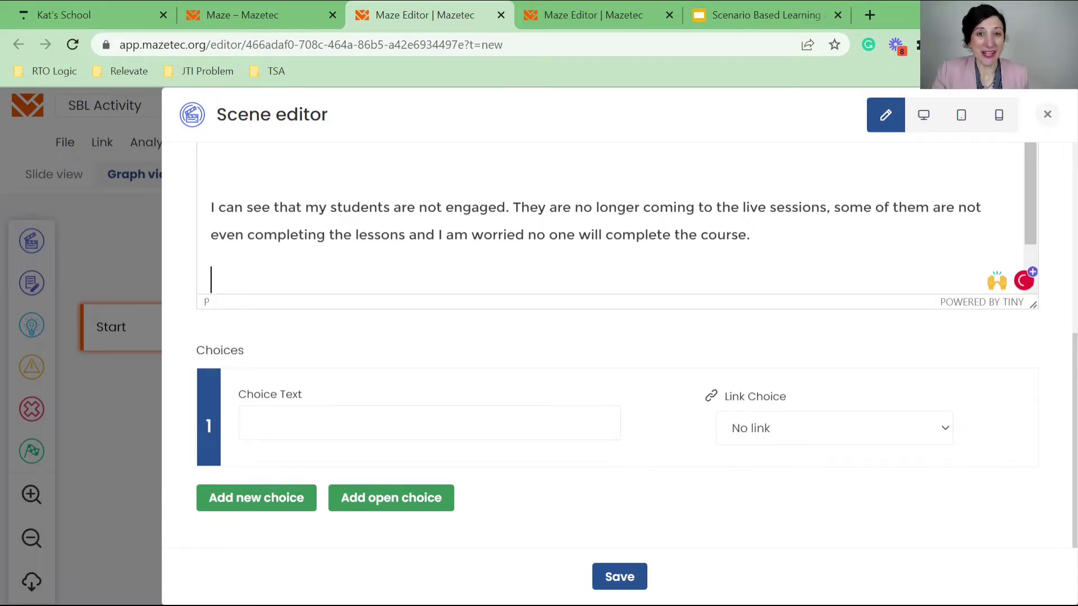
pyautogui.hotkey('ctrl', '4')
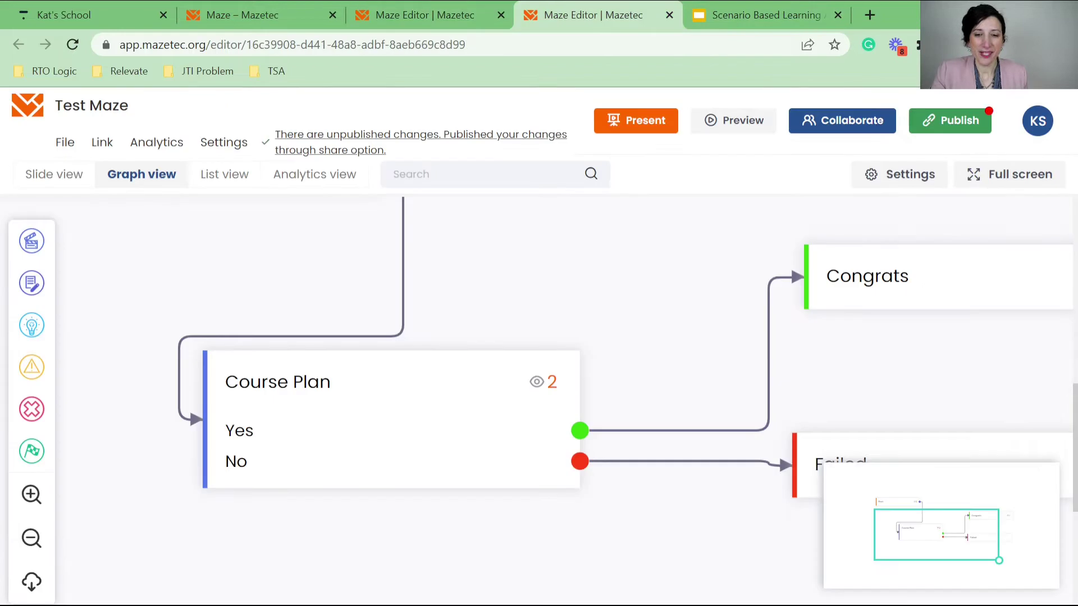
pyautogui.hotkey('ctrl', '5')
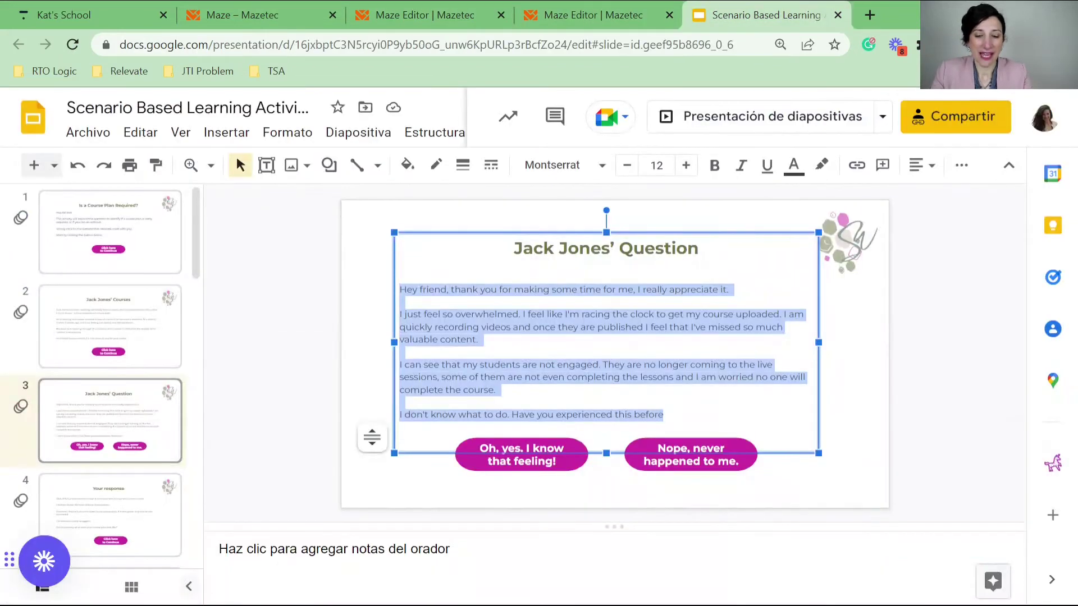
pyautogui.click(512, 461)
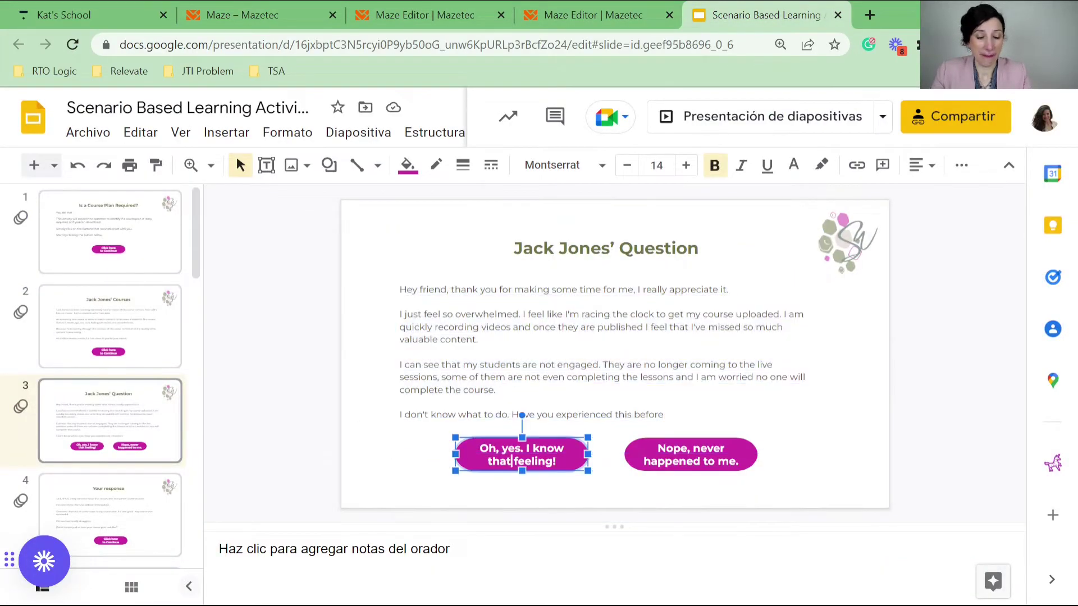
pyautogui.hotkey('ctrl', 'a')
pyautogui.hotkey('ctrl', '3')
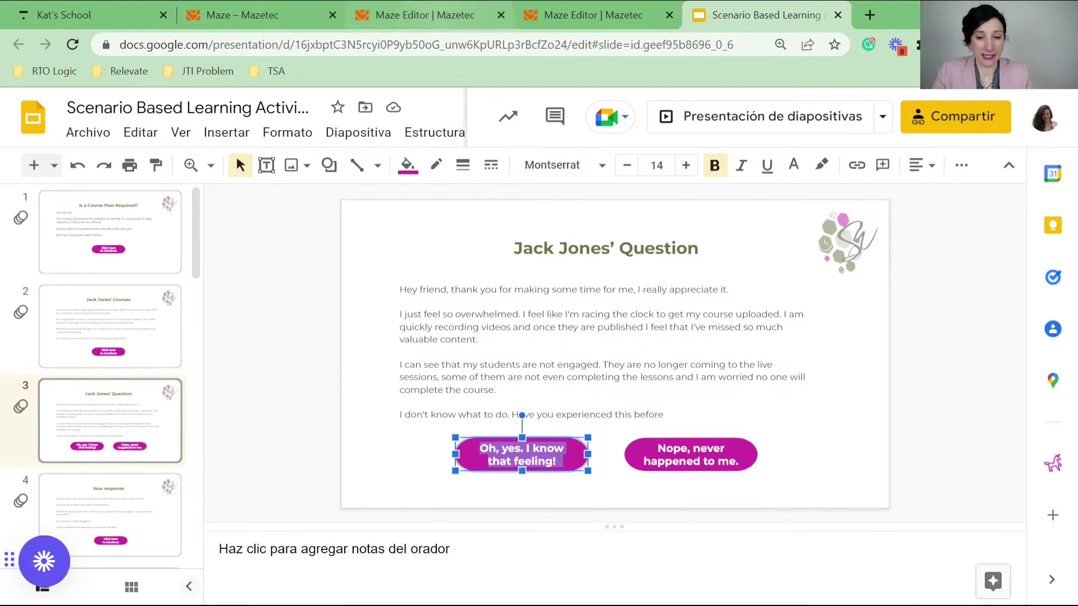
pyautogui.click(429, 422)
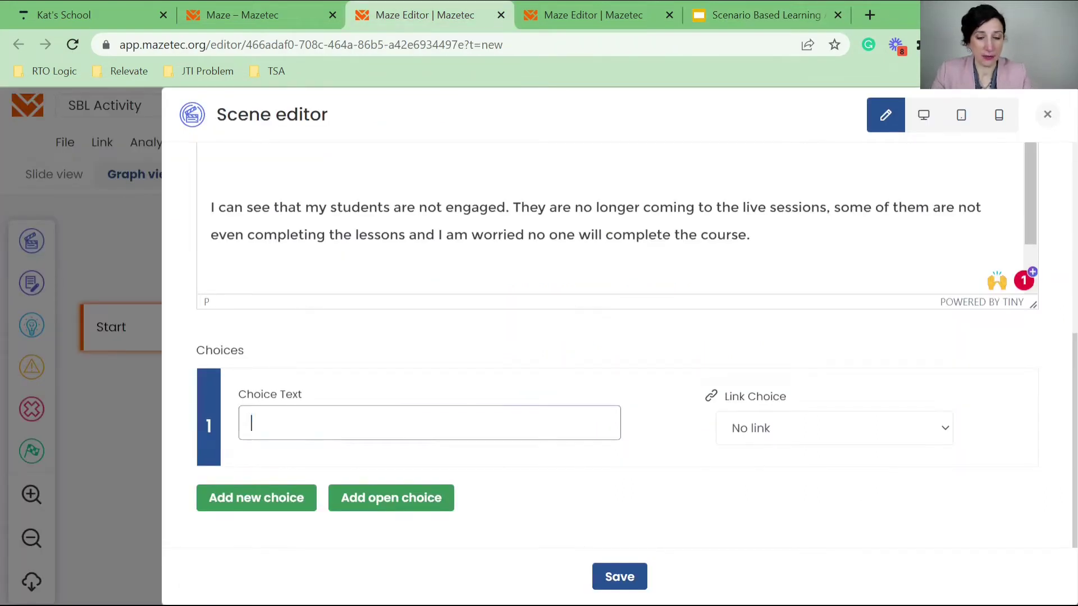
pyautogui.hotkey('ctrl', 'v')
# Add a second choice to the scene with slide 3's other answer, "Nope, never happened to me.", copied from Google Slides.
pyautogui.hotkey('ctrl', '5')
pyautogui.click(690, 455)
pyautogui.hotkey('ctrl', 'a')
pyautogui.hotkey('ctrl', '3')
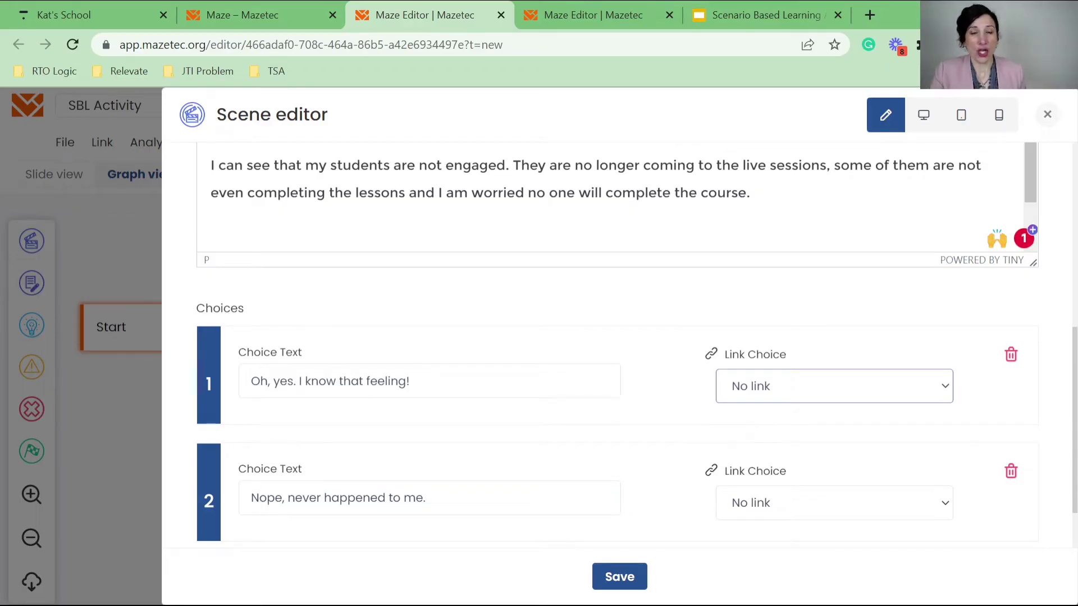
# Save the question scene and place its node below the Start node, offset to the right, in the maze graph.
pyautogui.press('Tab')
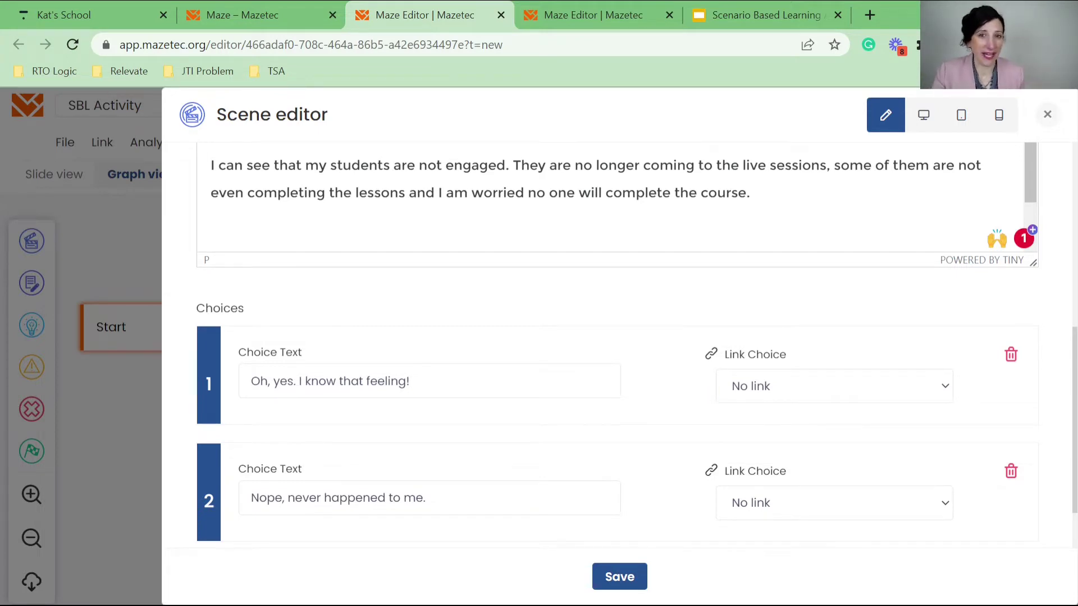
pyautogui.press('Tab')
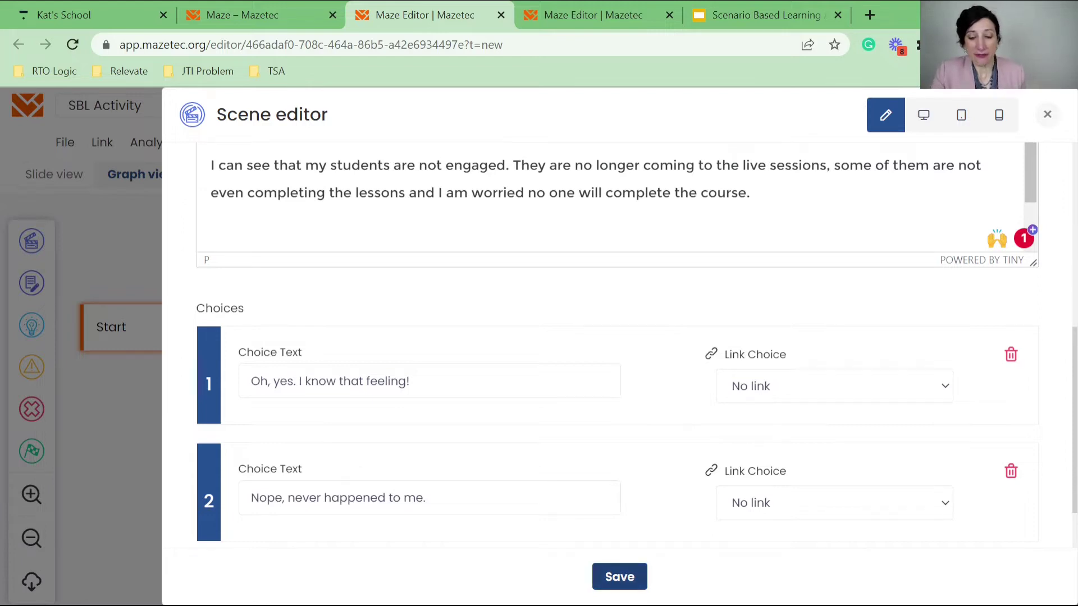
pyautogui.press('Return')
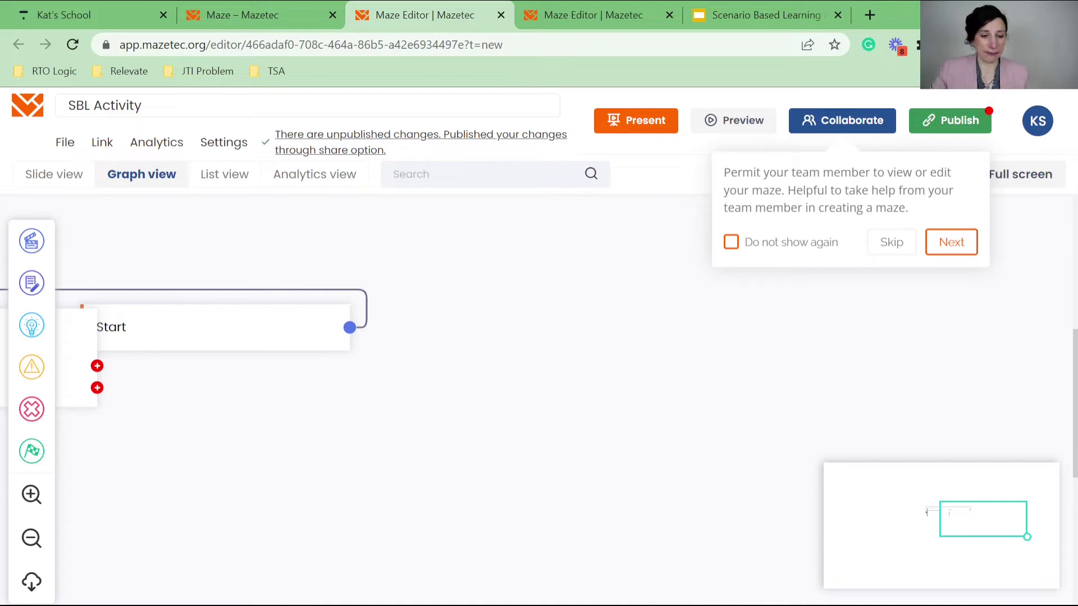
pyautogui.moveTo(76, 348); pyautogui.dragTo(556, 461)
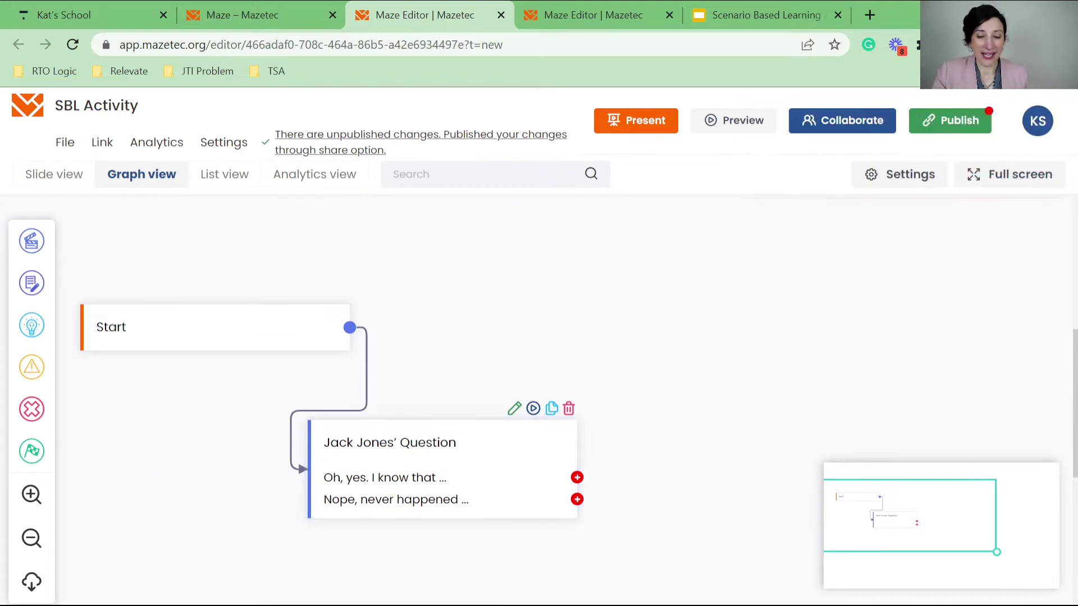
# Connect the scene's first choice, "Oh, yes. I know that feeling!", to a new Finish node.
pyautogui.click(577, 477)
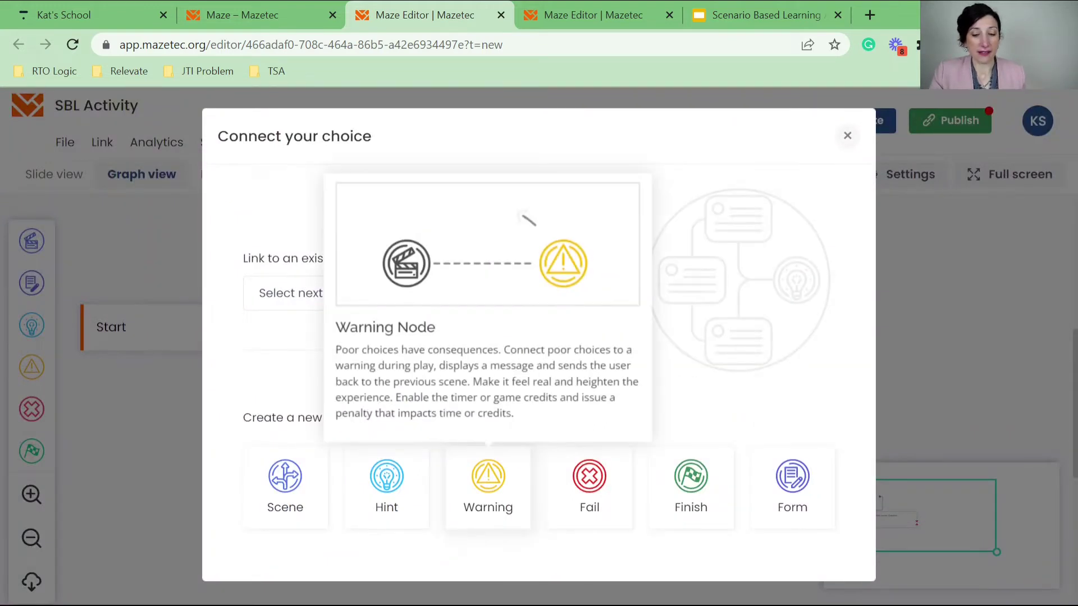
pyautogui.moveTo(589, 487)
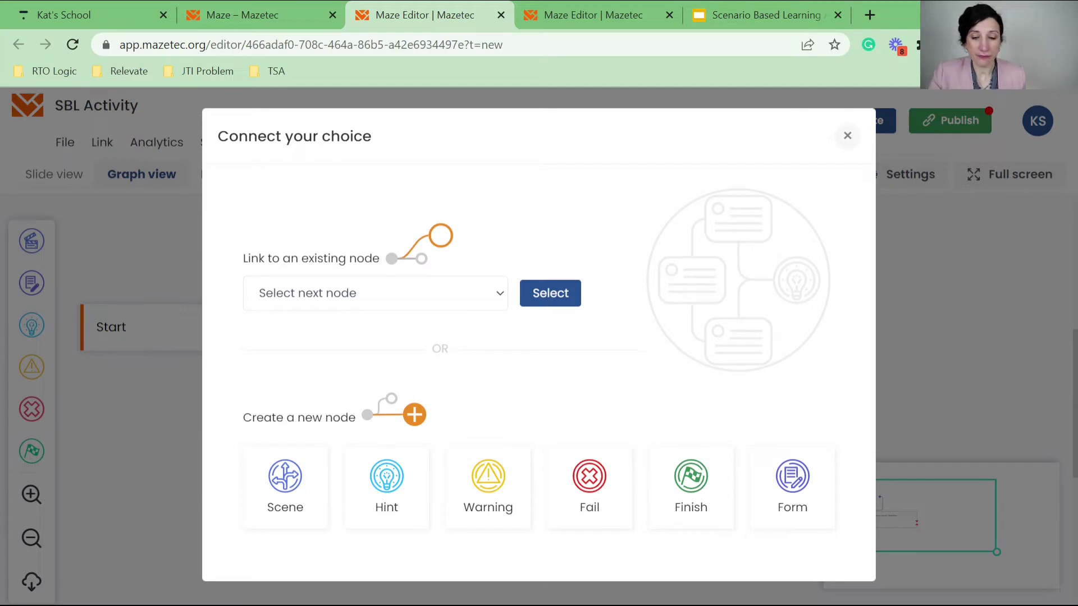
pyautogui.moveTo(690, 482)
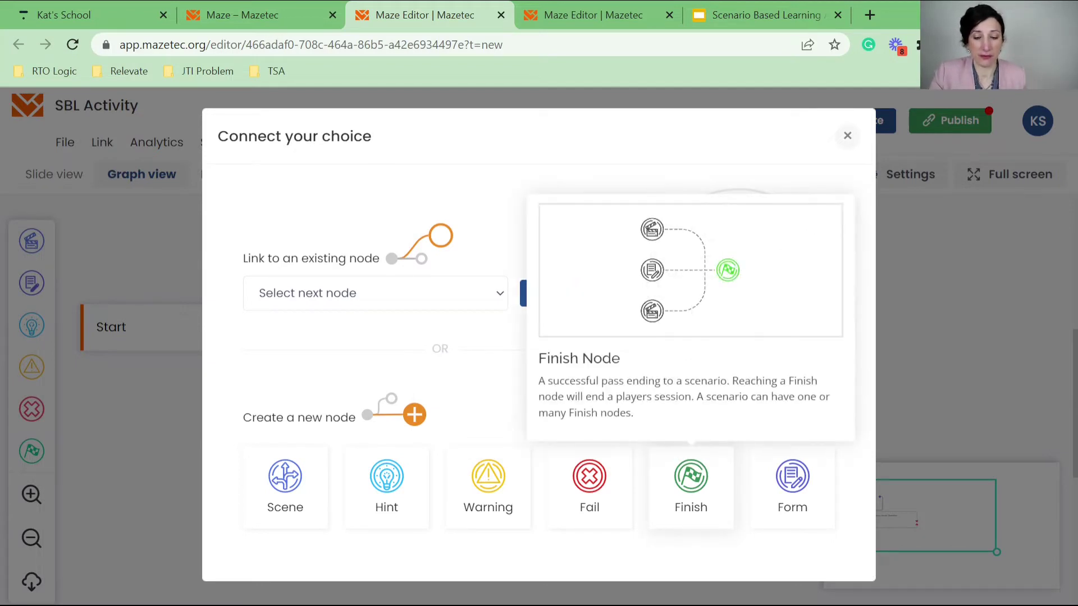
pyautogui.click(691, 483)
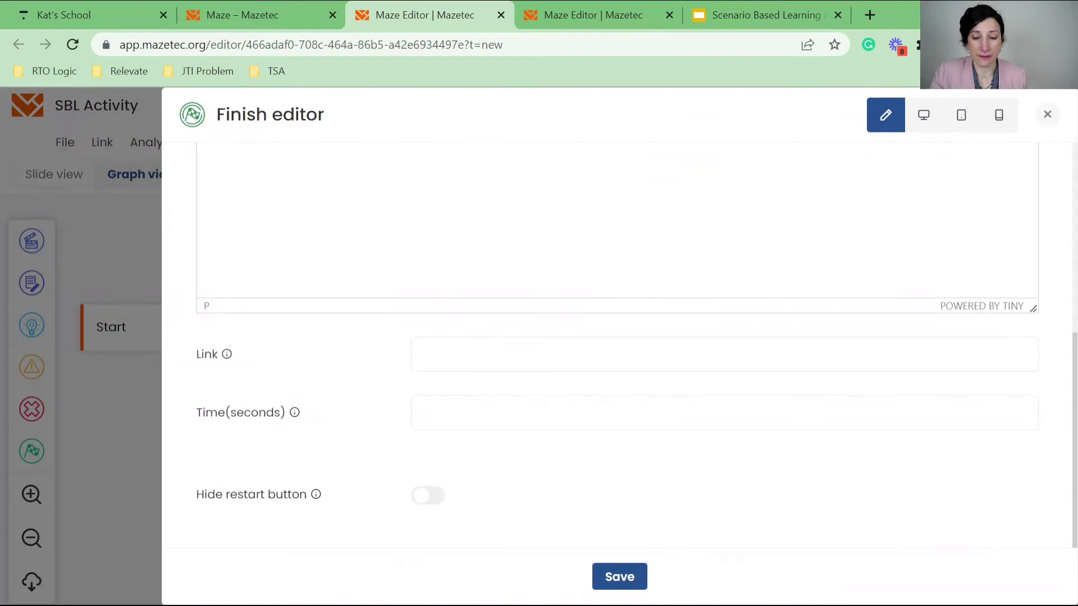
# Copy slide 4's full response text below the "Your response" heading from Google Slides into the Finish node's description in Mazetec.
pyautogui.click(767, 15)
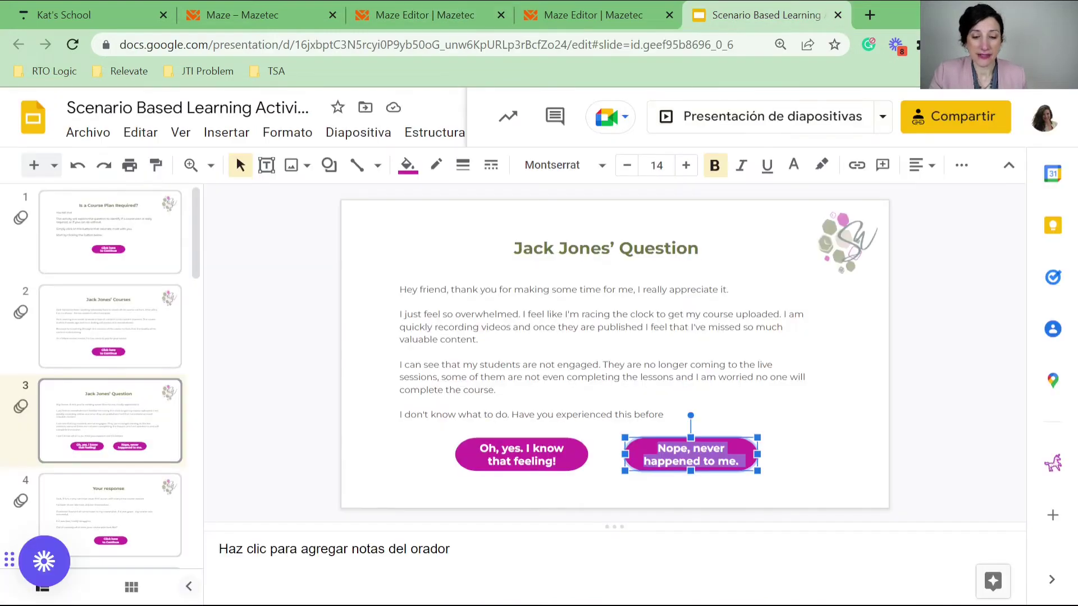
pyautogui.click(488, 461)
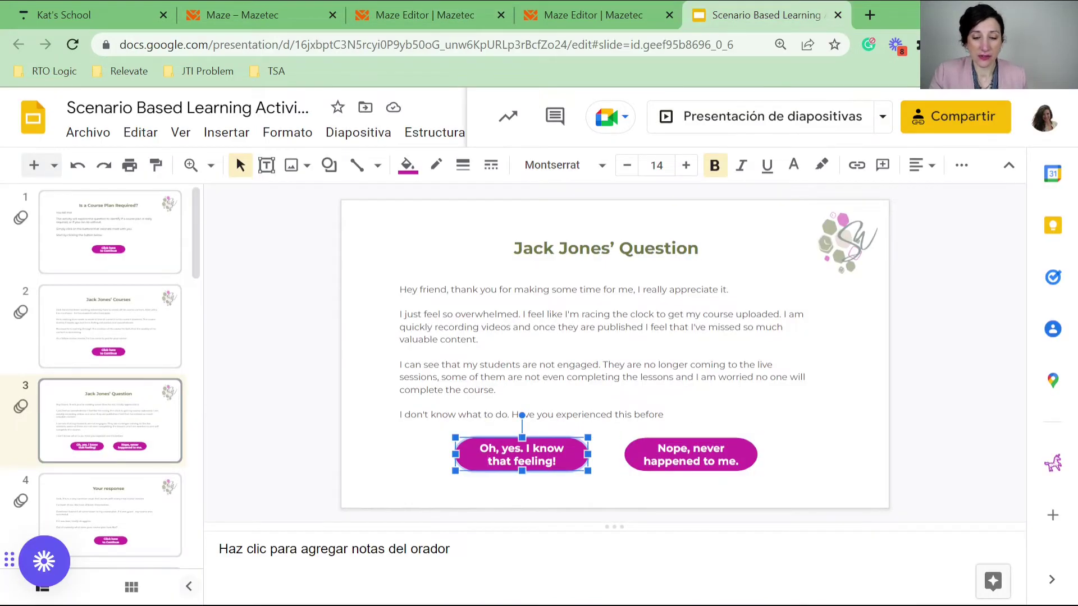
pyautogui.click(531, 490)
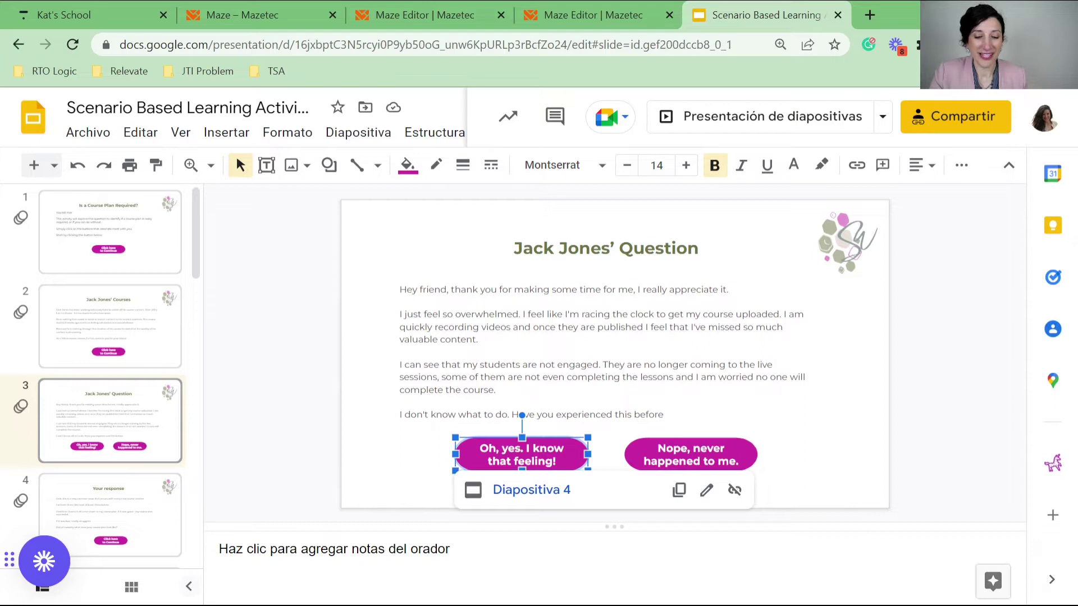
pyautogui.click(402, 302)
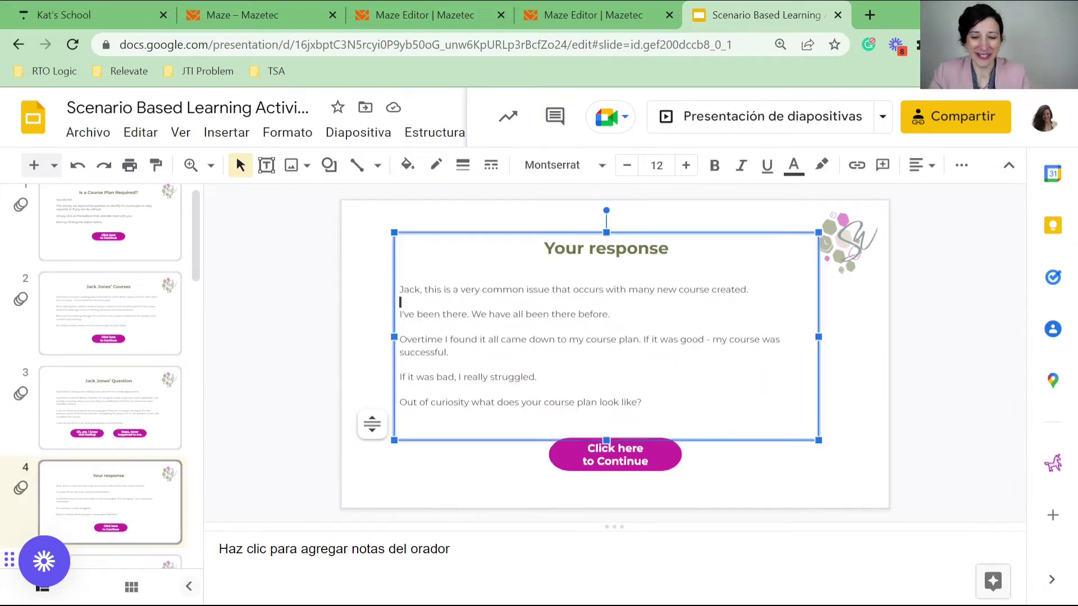
pyautogui.click(471, 339)
pyautogui.moveTo(642, 403); pyautogui.dragTo(399, 290)
pyautogui.click(424, 15)
pyautogui.scroll(5, 617, 337)
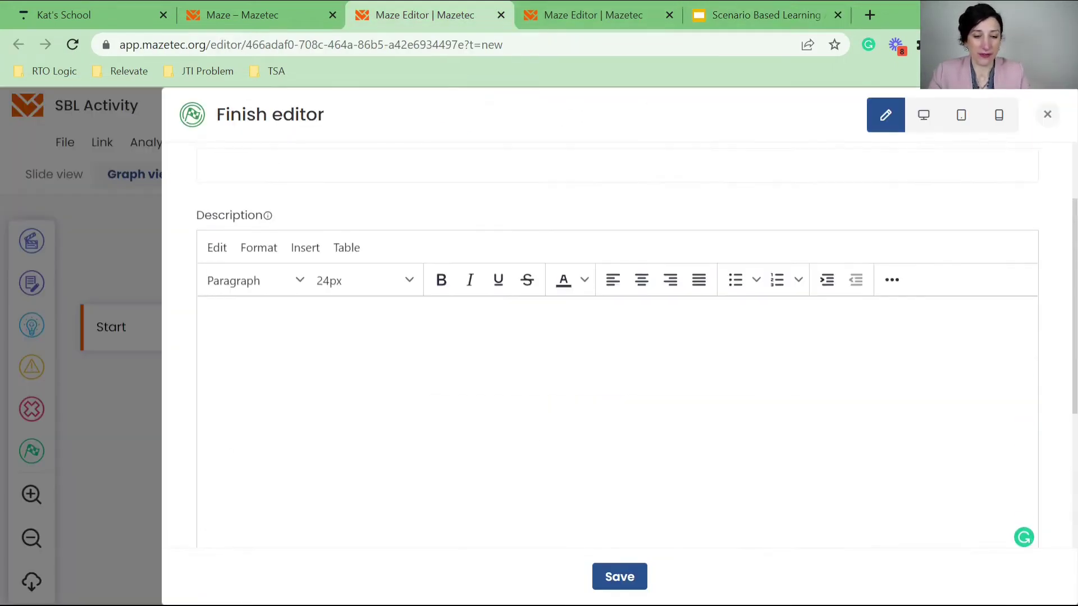
pyautogui.write("I've been there. We have all been there before.  Overtime I found it all came down to my course plan. If it was good - my course was successful.  If it was bad, I really struggled.")
# Title the Finish node "Correct", then save it and place it above and to the right of the question scene.
pyautogui.scroll(2, 618, 421)
pyautogui.write('Co')
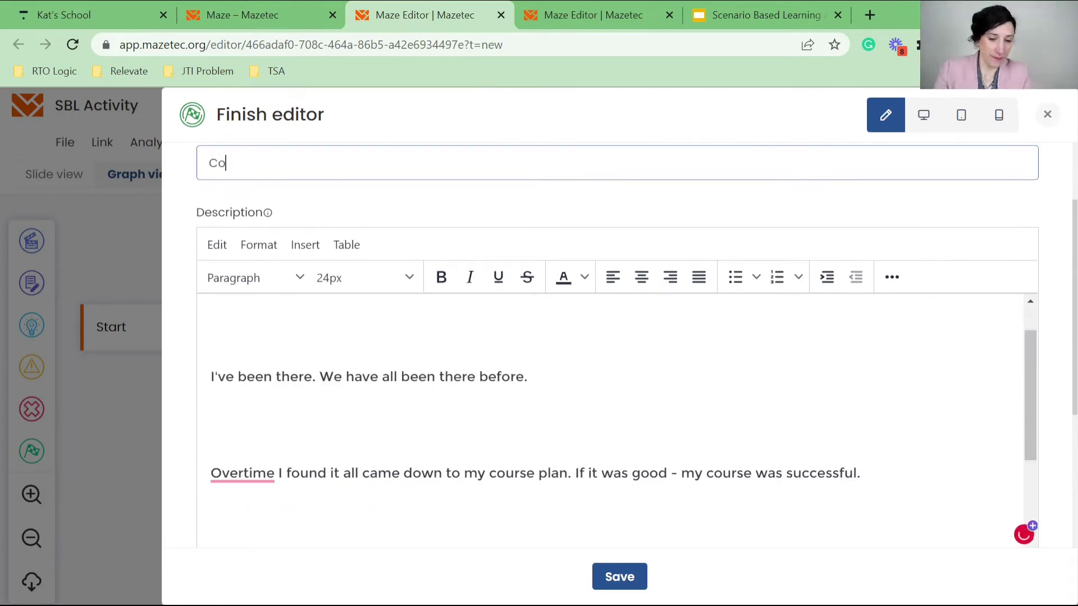
pyautogui.scroll(-6, 617, 421)
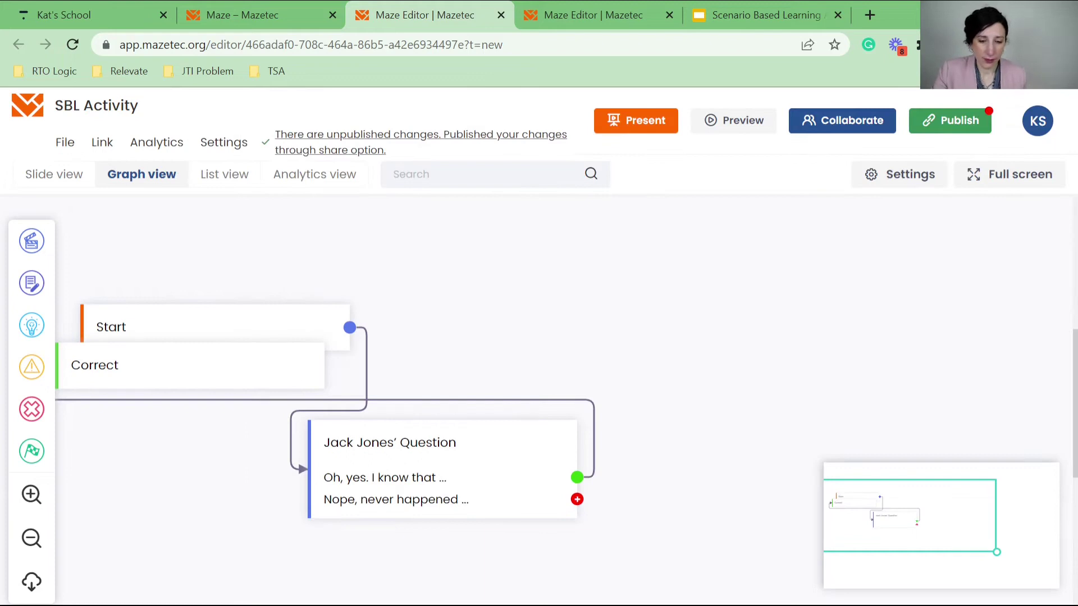
pyautogui.moveTo(197, 366); pyautogui.dragTo(855, 333)
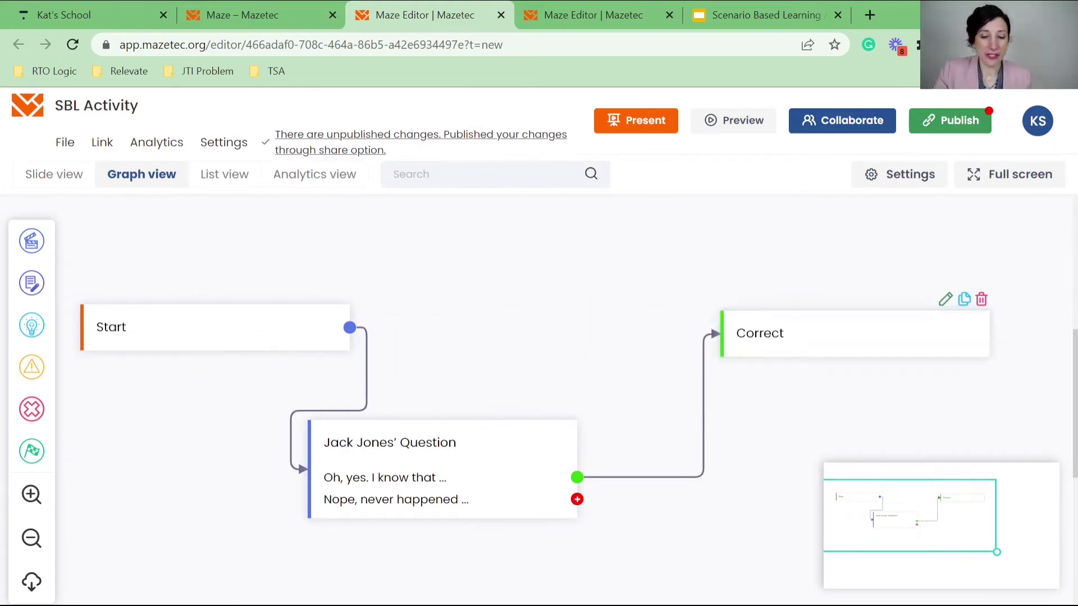
# Connect the scene's second choice, "Nope, never happened to me.", to a new Fail node.
pyautogui.click(577, 499)
pyautogui.click(577, 499)
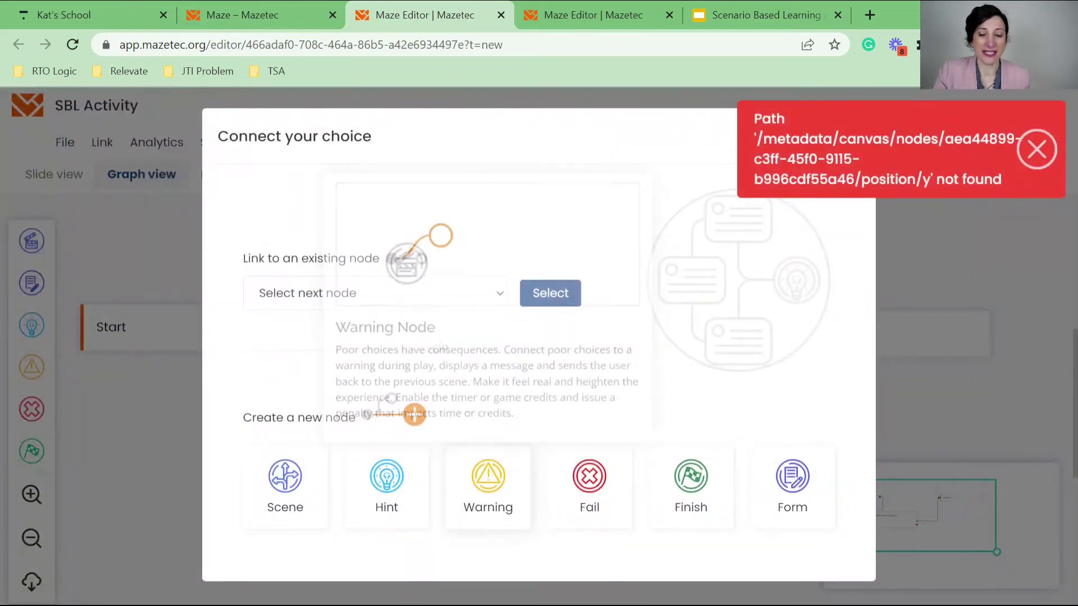
pyautogui.click(587, 472)
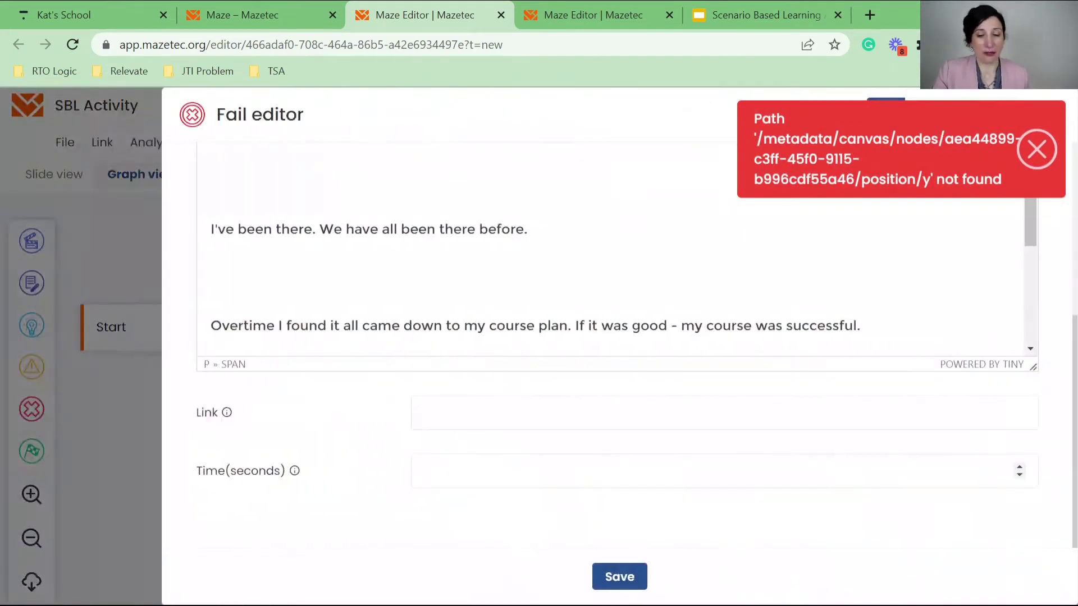
# Copy slide 5's response text, from "Nope! I don't know" to "students in videos", from Google Slides into the Fail node's description.
pyautogui.scroll(4, 617, 336)
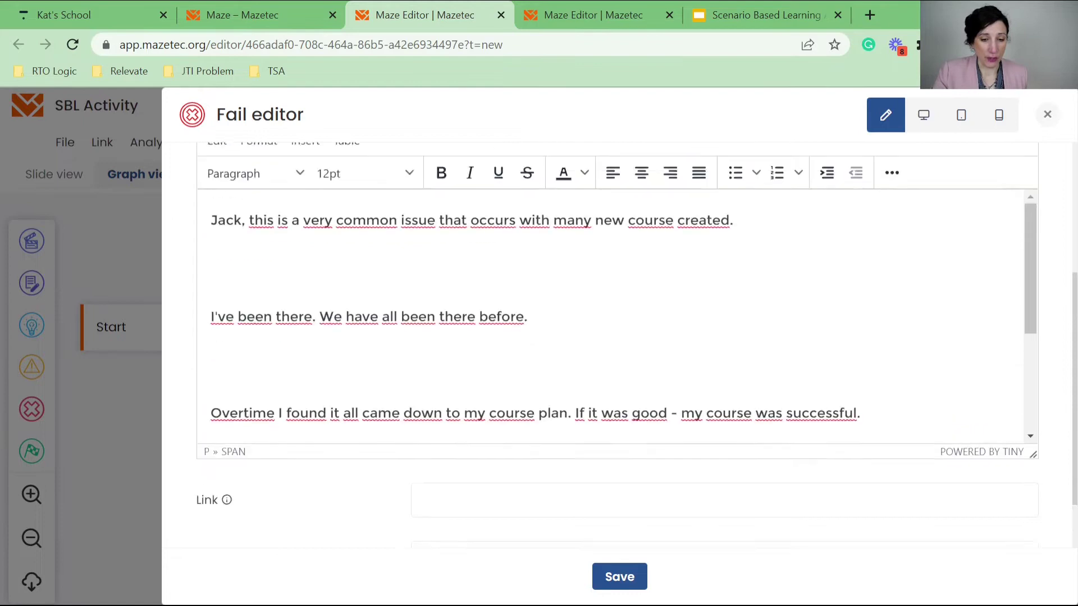
pyautogui.click(765, 15)
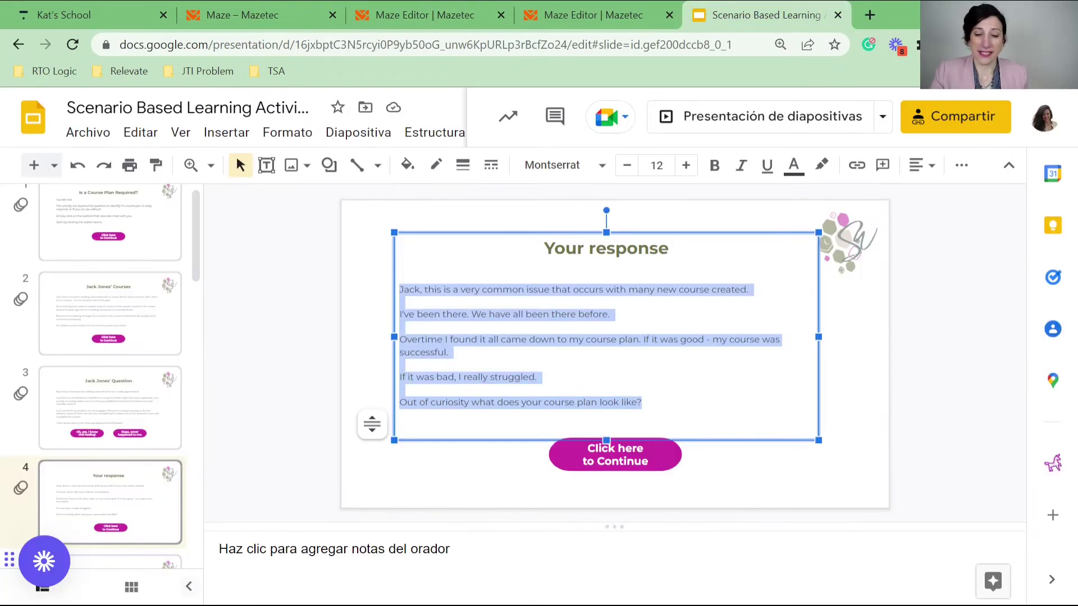
pyautogui.scroll(1, 110, 326)
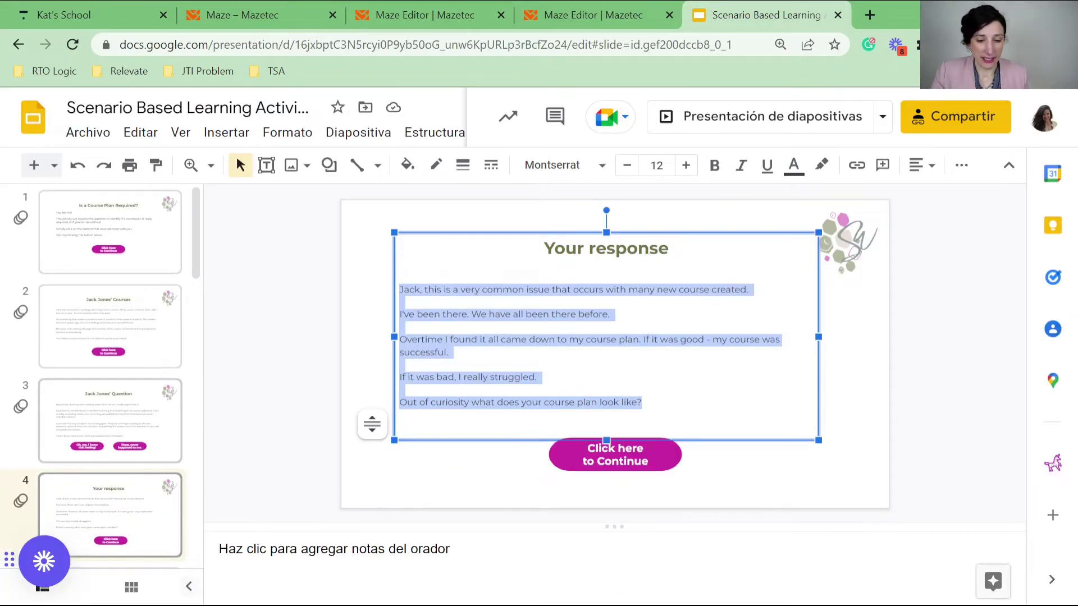
pyautogui.click(110, 420)
pyautogui.click(667, 461)
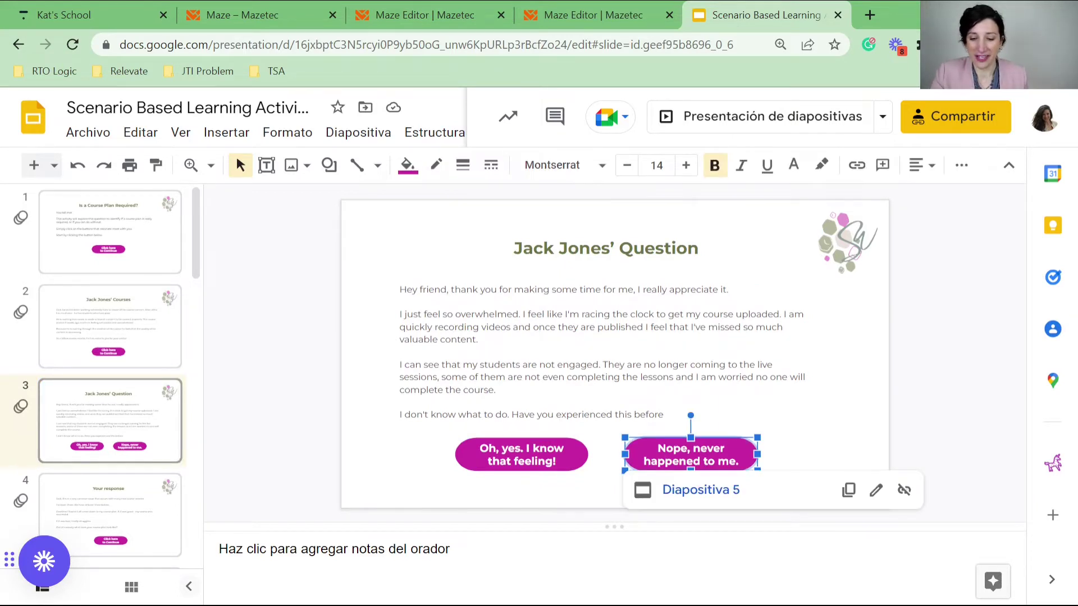
pyautogui.click(701, 490)
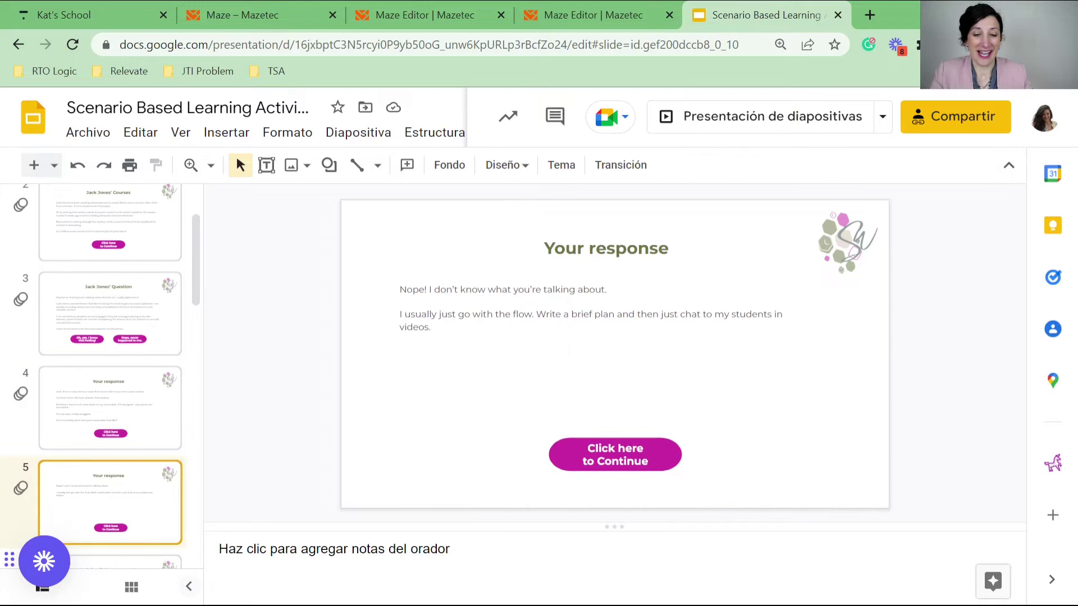
pyautogui.moveTo(431, 327); pyautogui.dragTo(399, 289)
pyautogui.hotkey('ctrl', 'c')
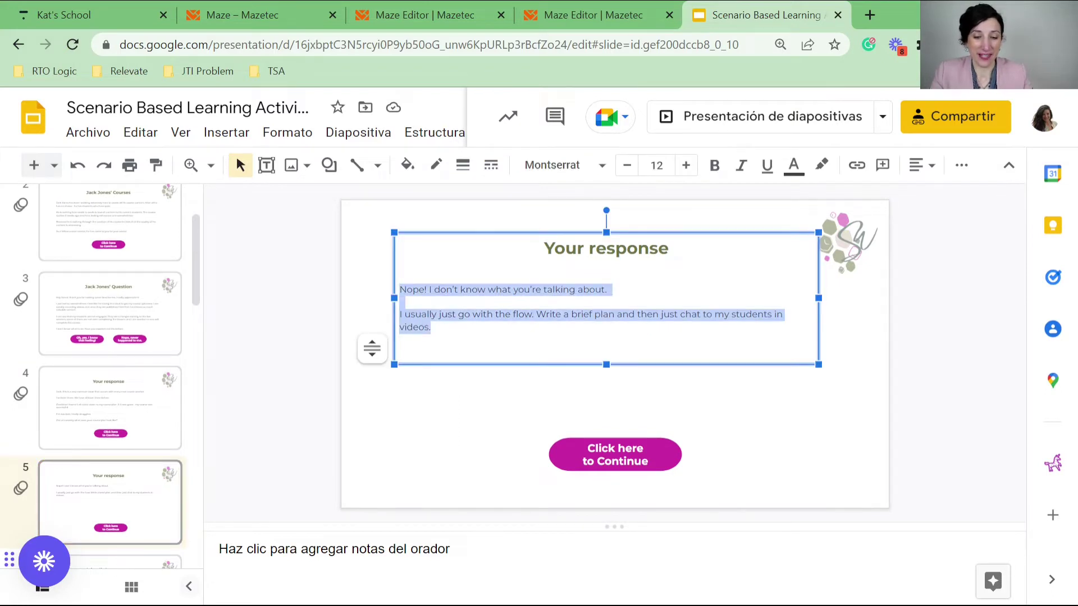
pyautogui.click(425, 15)
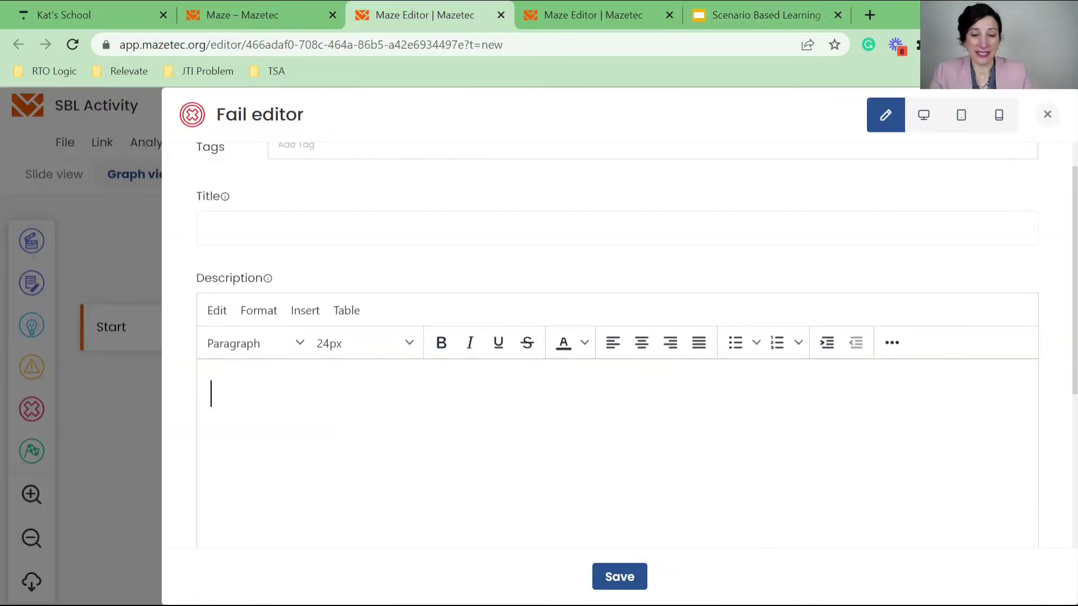
pyautogui.hotkey('ctrl', 'v')
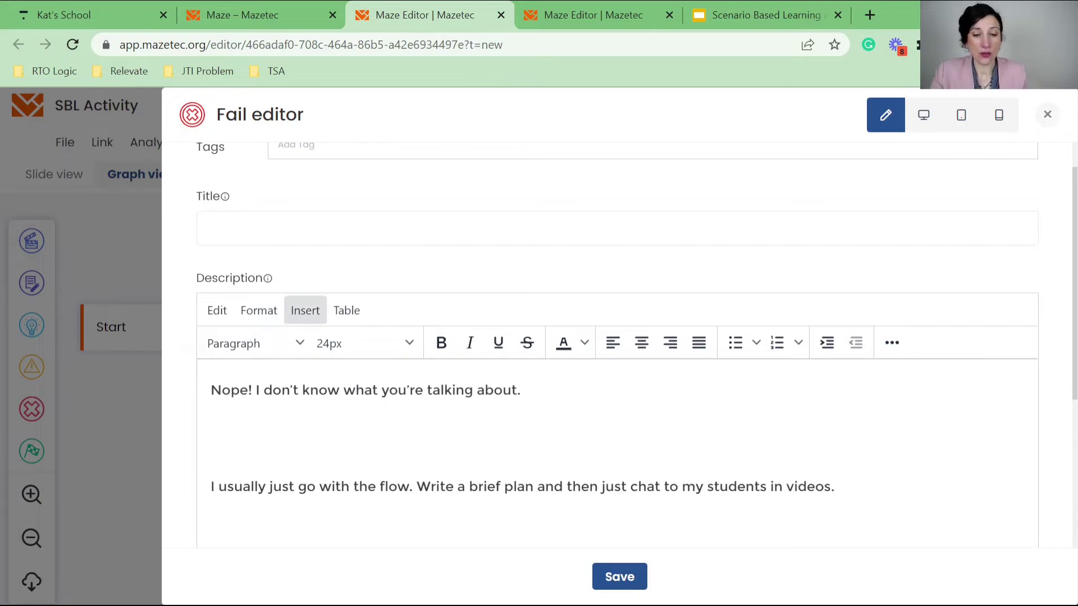
# Title the Fail node "Try Again".
pyautogui.click(304, 310)
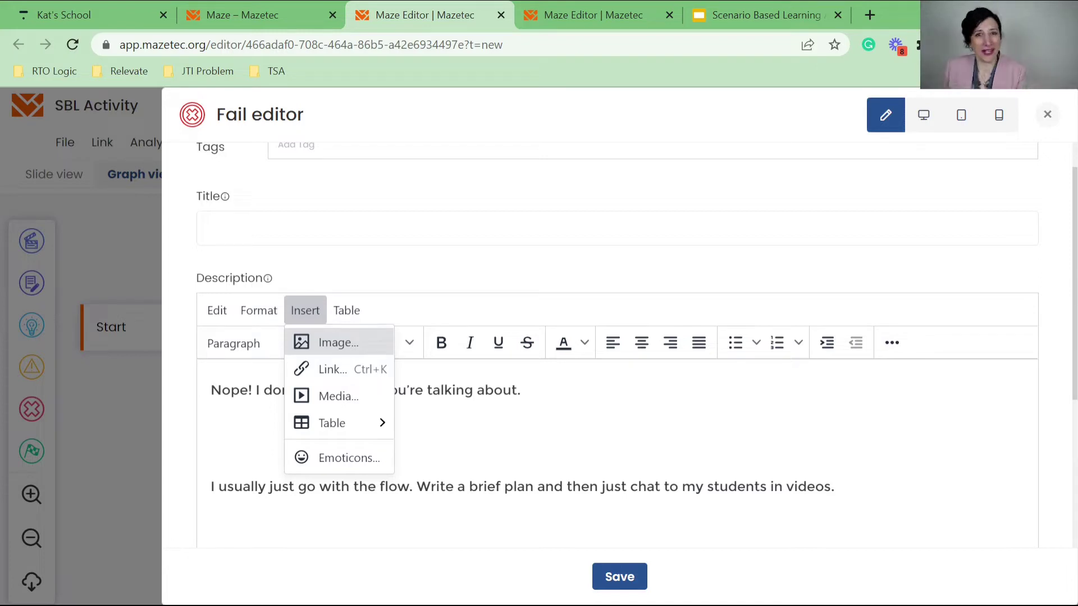
pyautogui.click(210, 229)
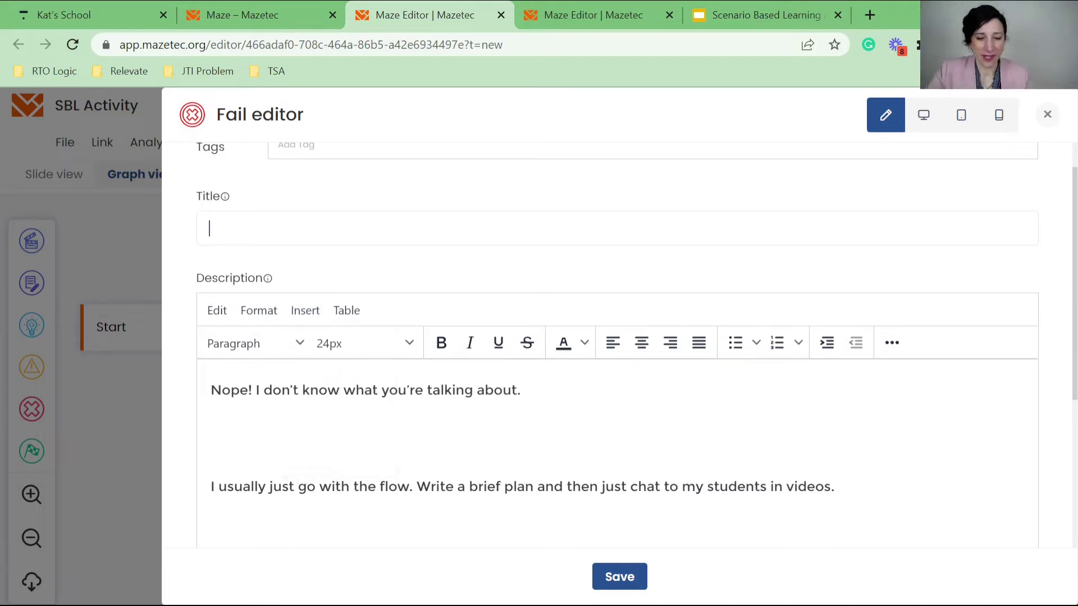
pyautogui.write('TryAg')
pyautogui.press('BackSpace')
pyautogui.press('BackSpace')
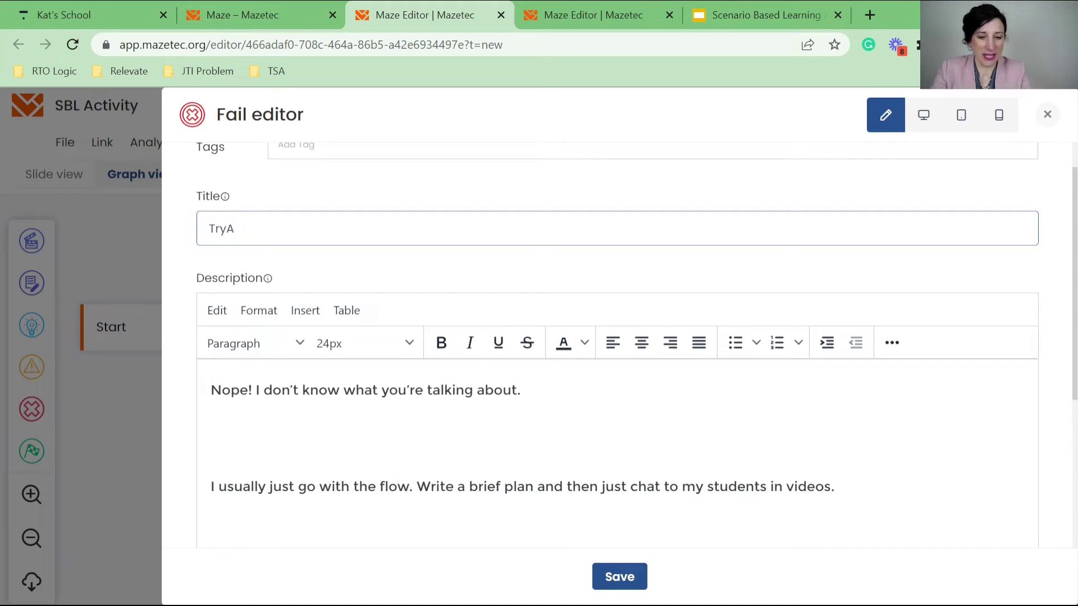
pyautogui.write('Again')
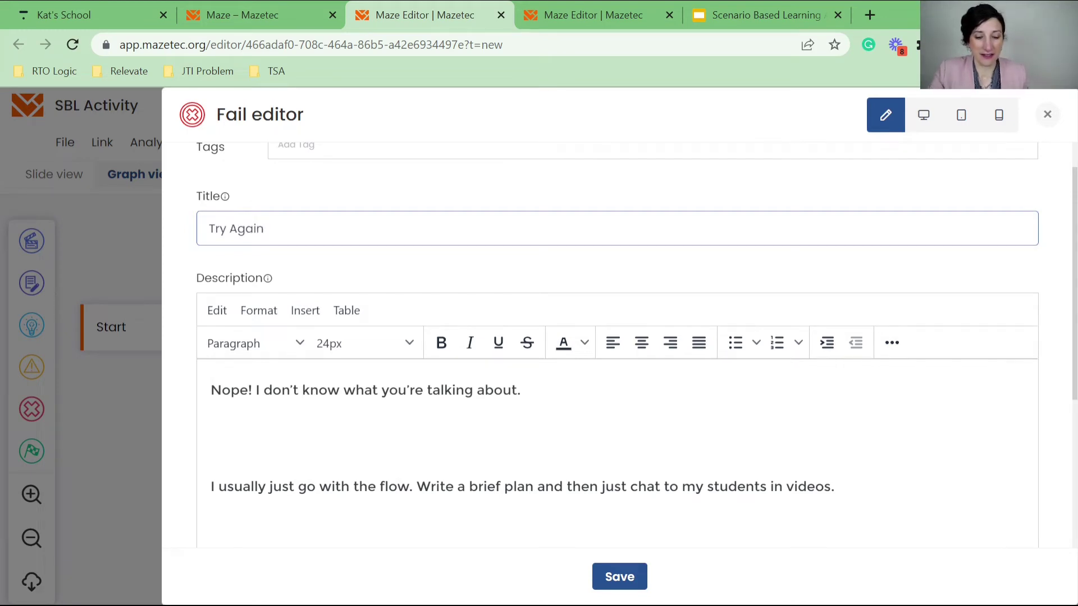
# Save the Fail node and place it to the right of the question scene, below the Correct node.
pyautogui.scroll(-5, 618, 337)
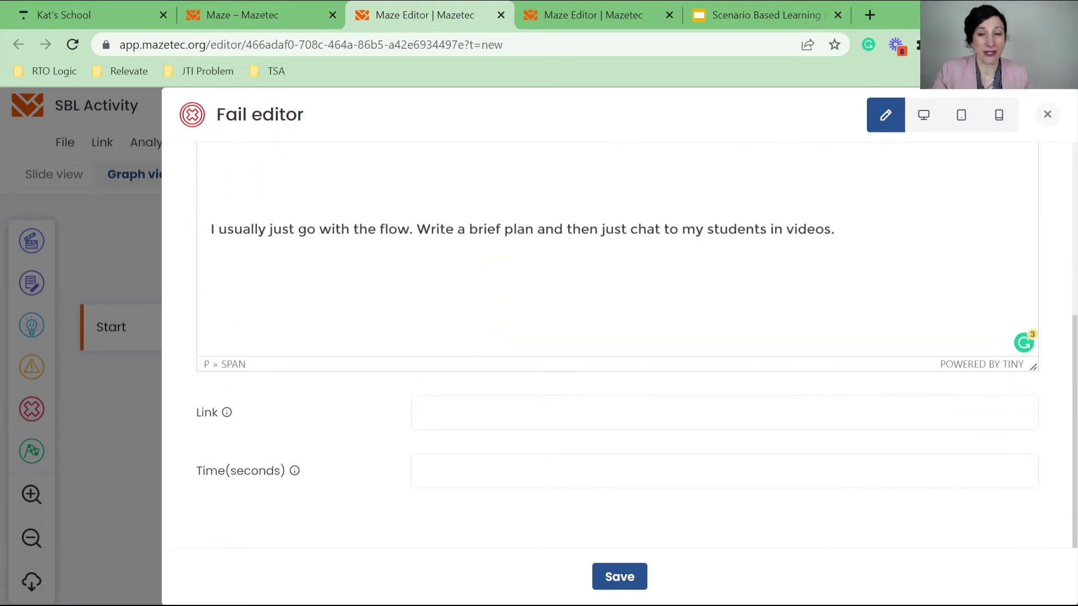
pyautogui.click(620, 577)
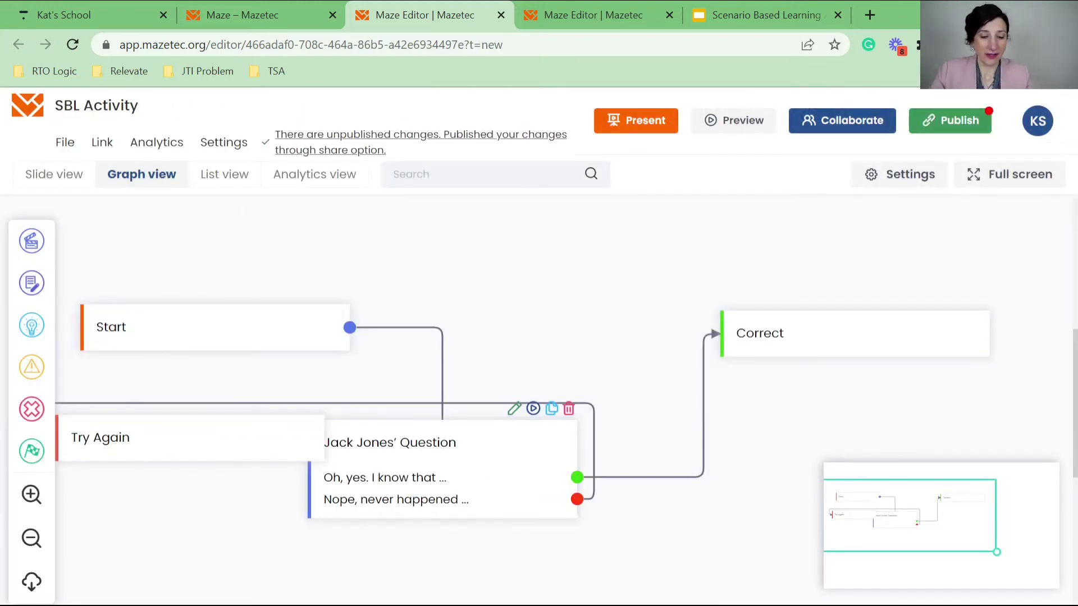
pyautogui.moveTo(191, 438); pyautogui.dragTo(809, 511)
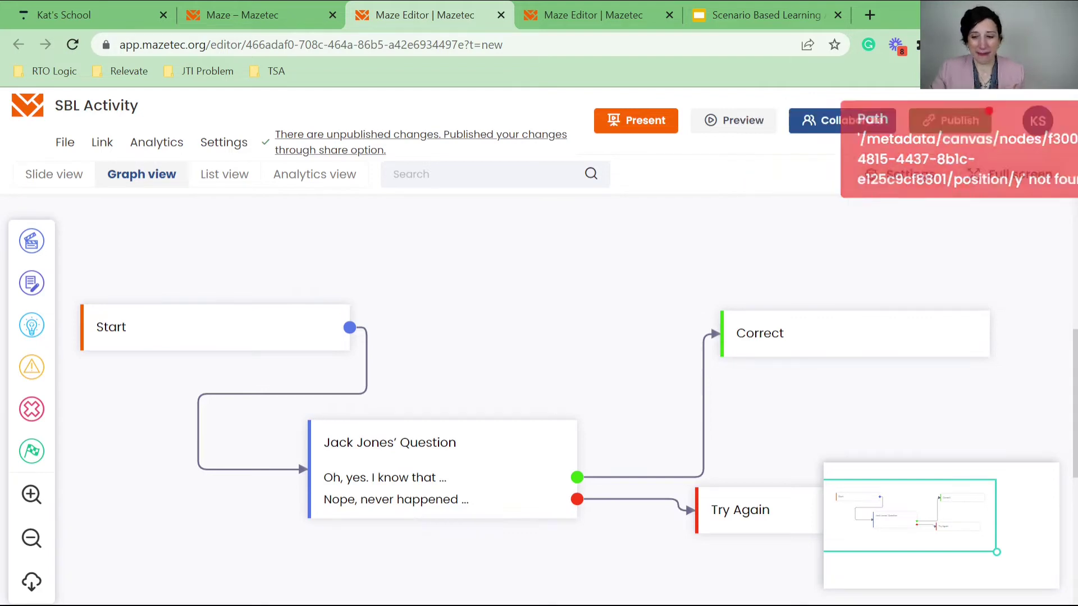
# Publish the SBL Activity maze to bring up its sharing options and add the tag "Thinkific course".
pyautogui.moveTo(853, 334)
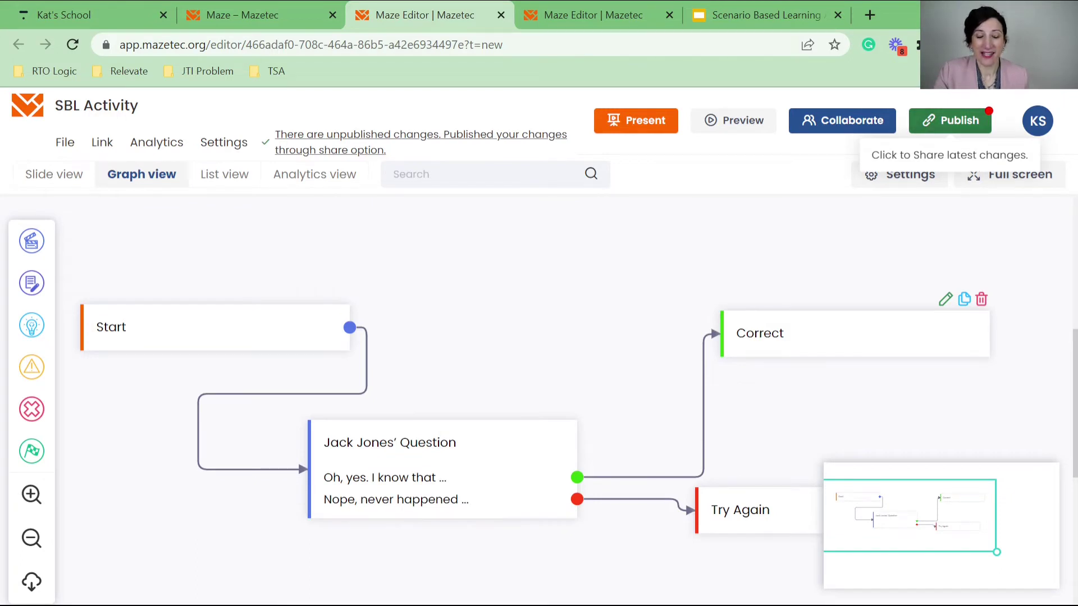
pyautogui.click(950, 120)
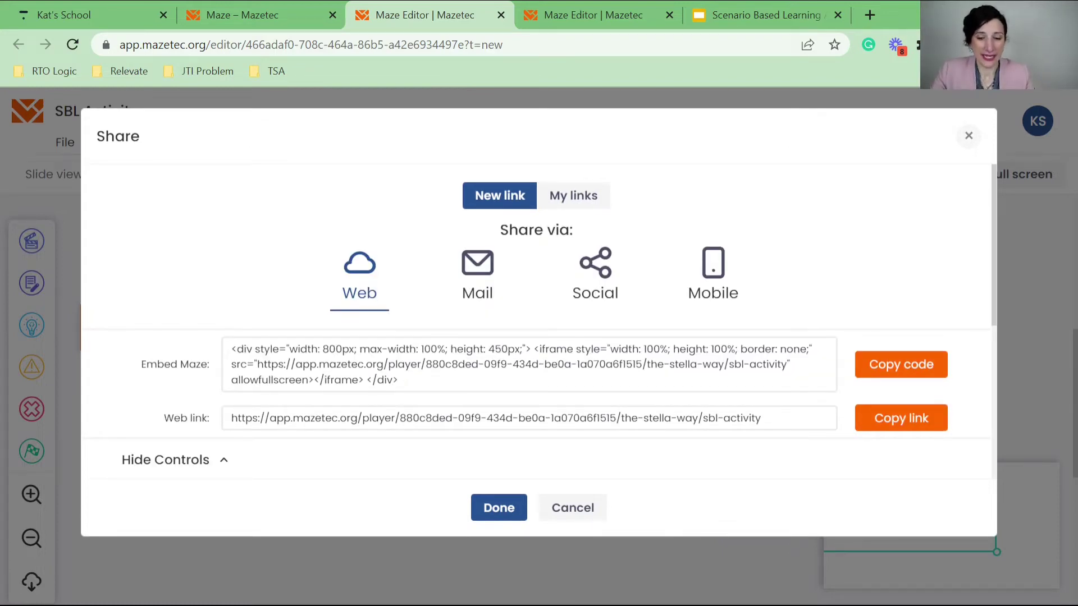
pyautogui.scroll(-4, 539, 321)
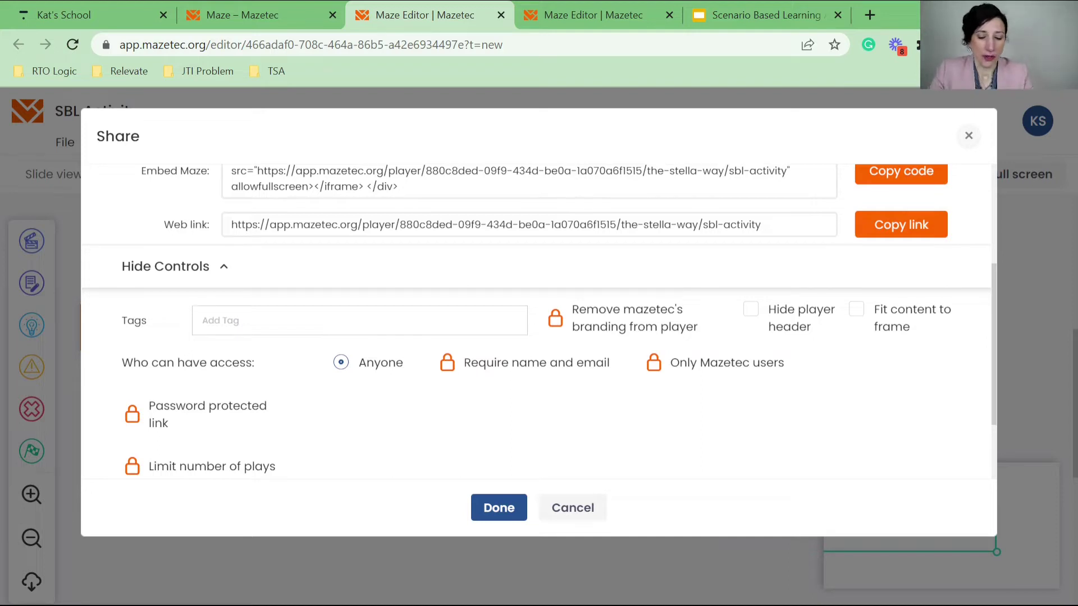
pyautogui.write('Thinkific')
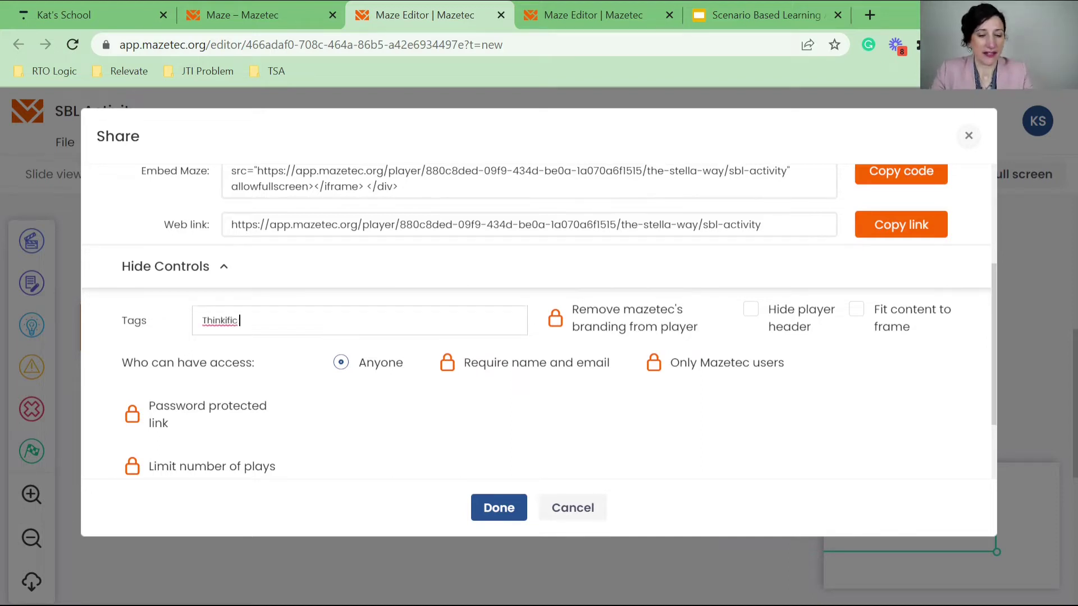
pyautogui.write(' course')
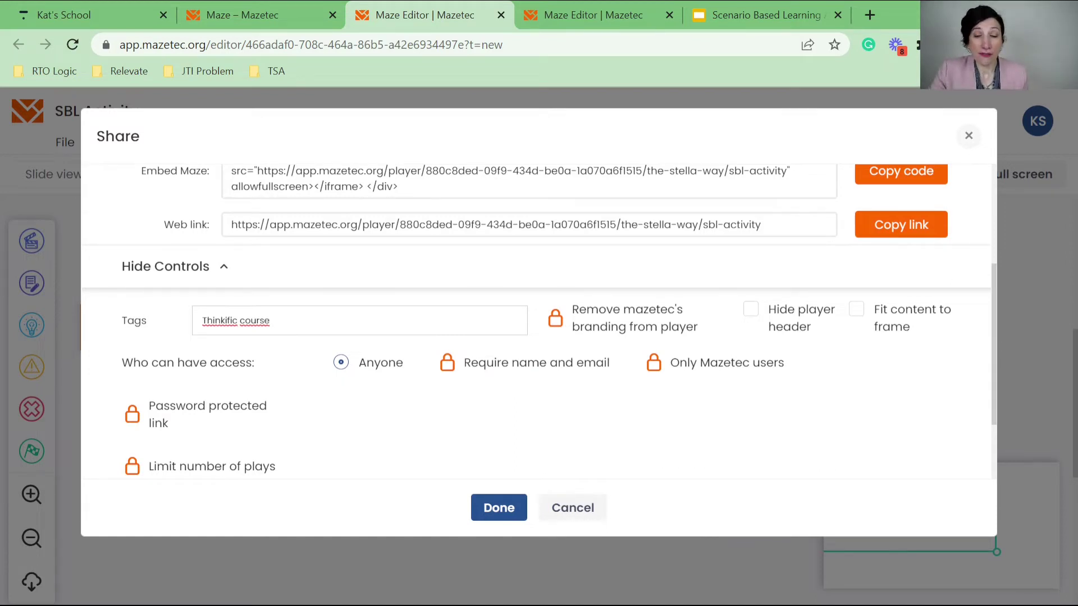
# Set the shared maze to hide the player header and fit content to frame.
pyautogui.click(750, 309)
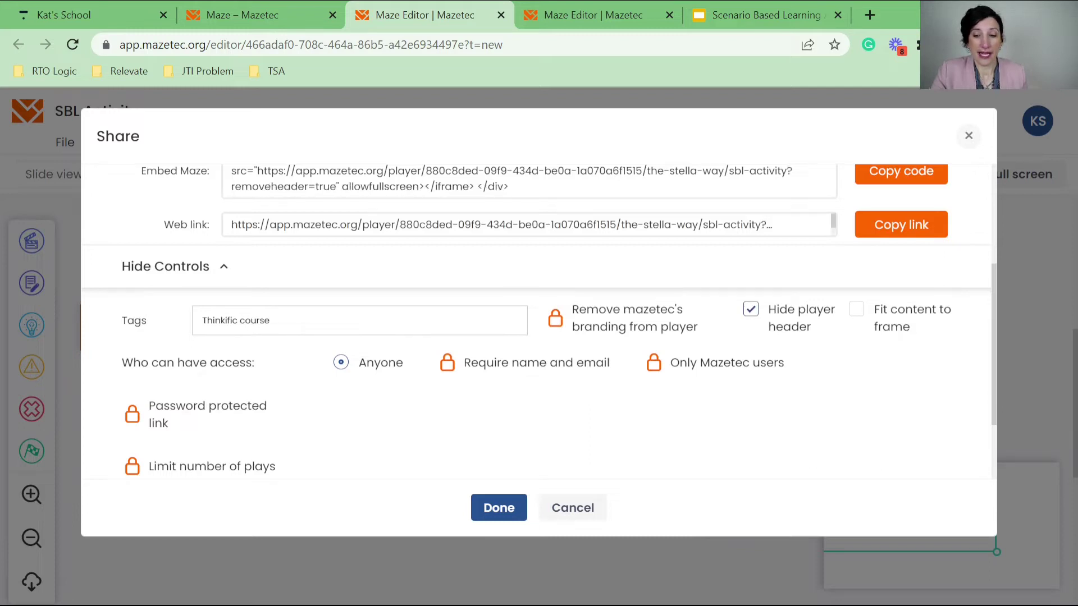
pyautogui.click(856, 309)
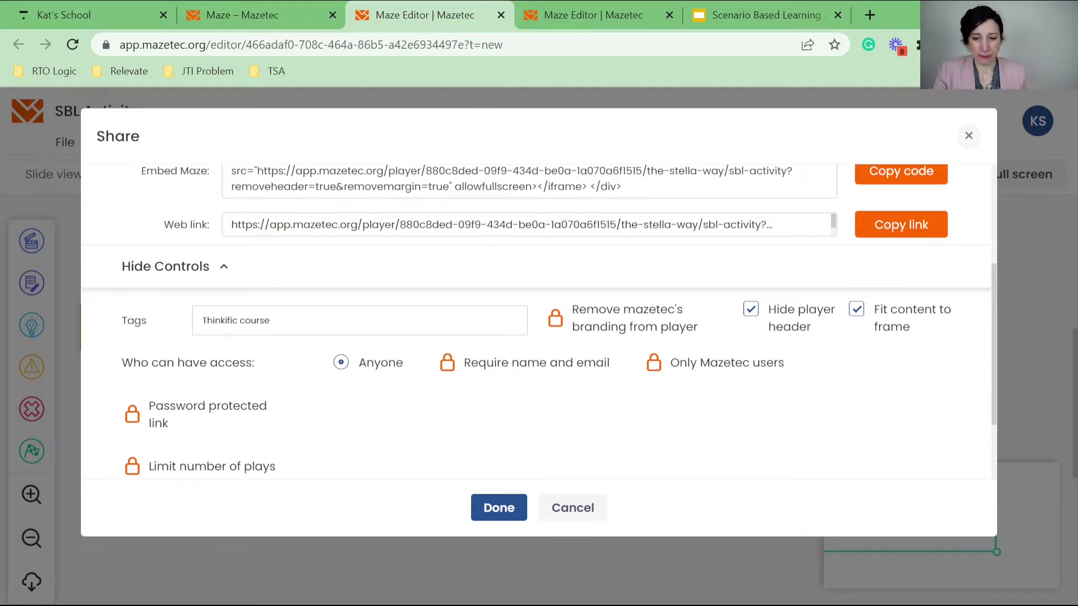
pyautogui.scroll(1, 540, 322)
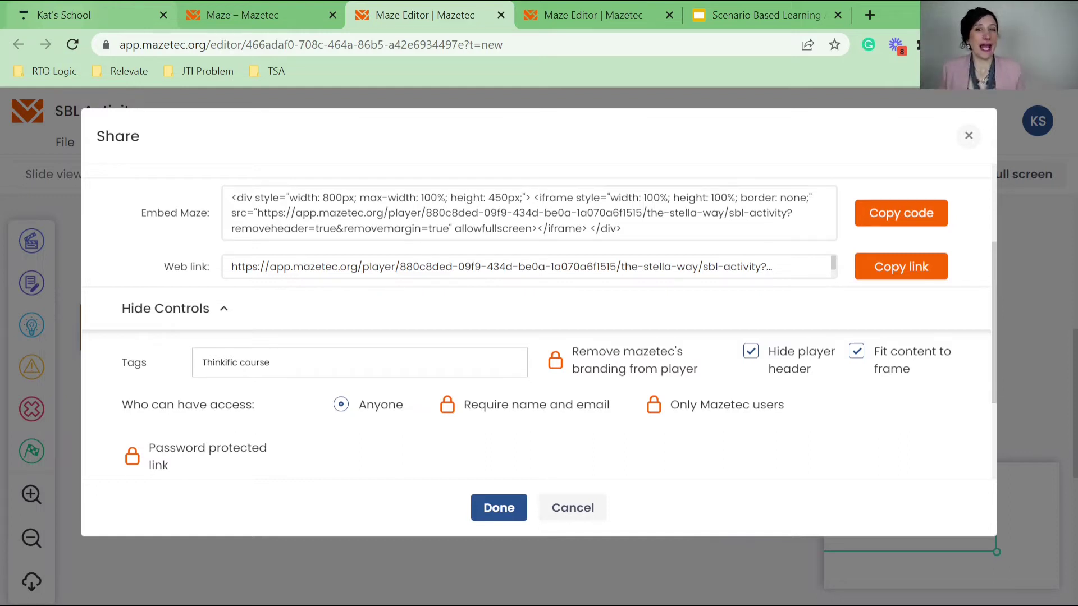
# Switch to Thinkific, open its App Store and accept the cookies.
pyautogui.click(90, 15)
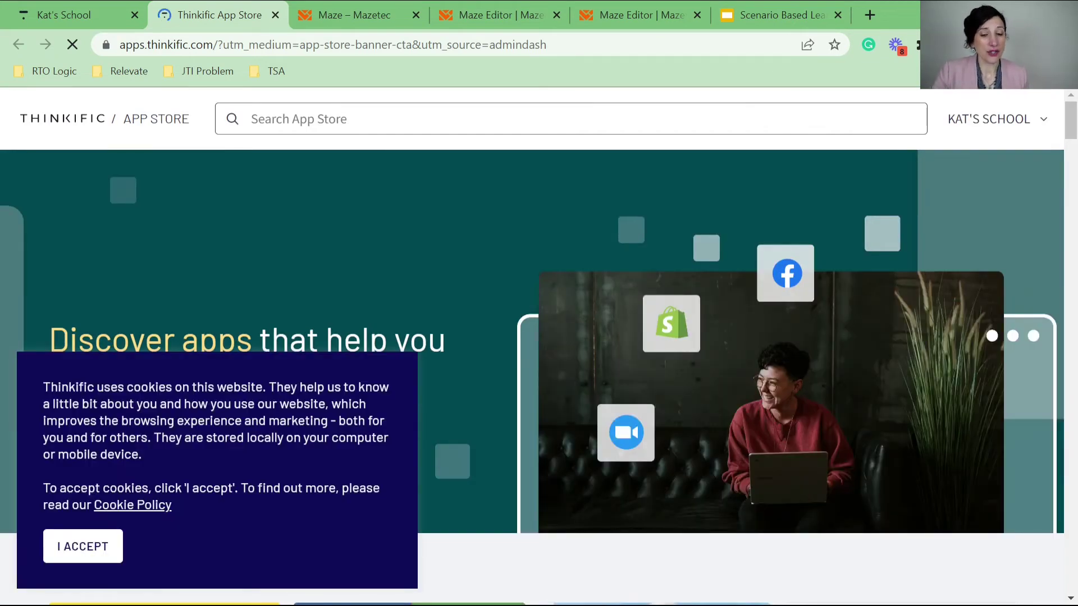
pyautogui.scroll(-1, 539, 337)
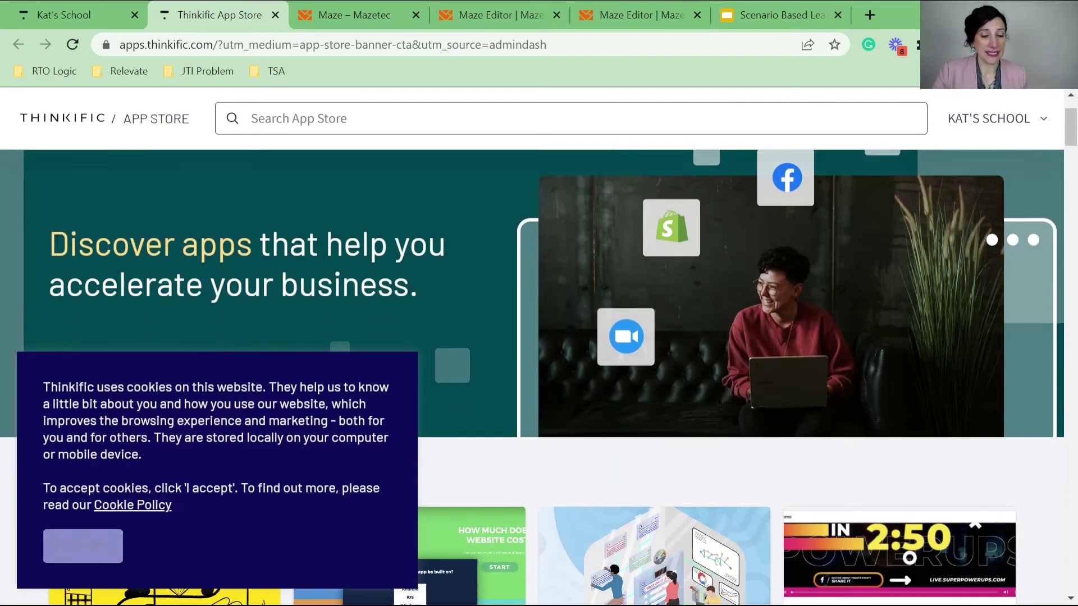
pyautogui.click(82, 546)
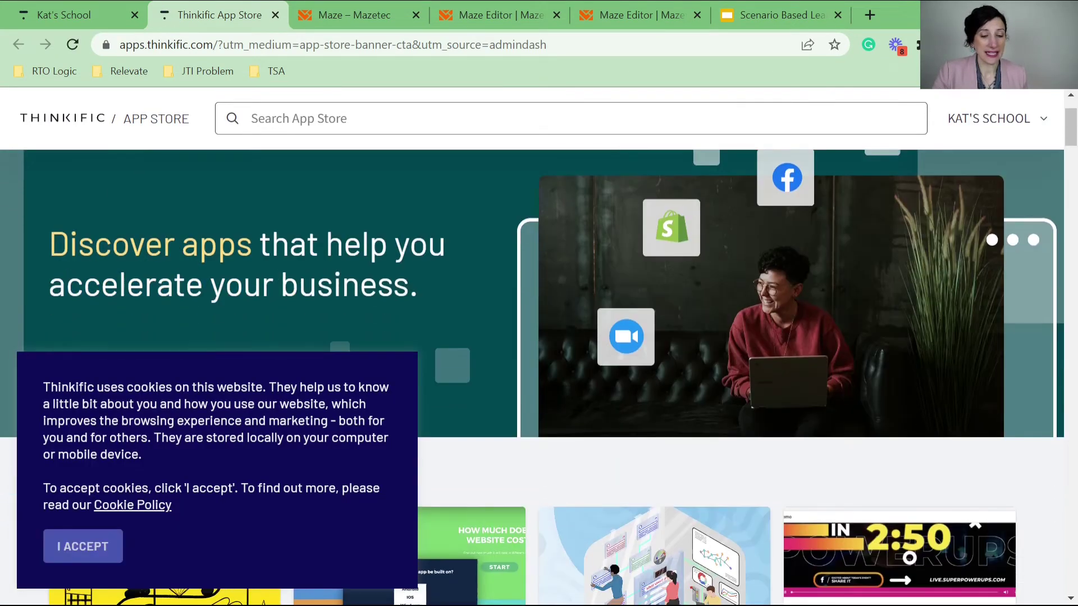
# Look through the Thinkific App Store's featured apps, most popular apps, full app list and categories.
pyautogui.scroll(-2, 83, 546)
pyautogui.scroll(-3, 539, 337)
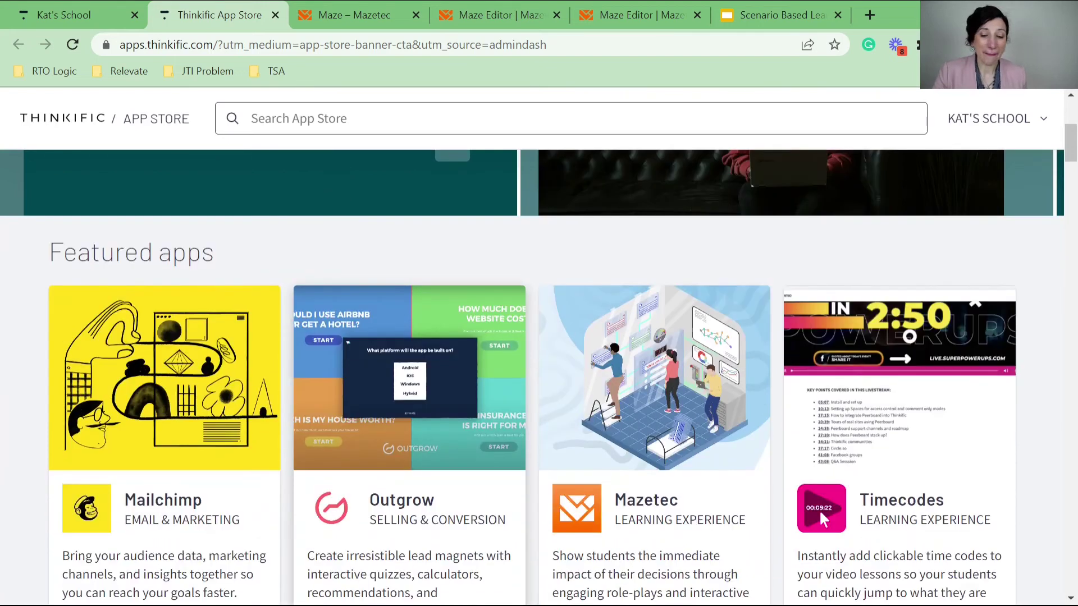
pyautogui.scroll(-1, 538, 337)
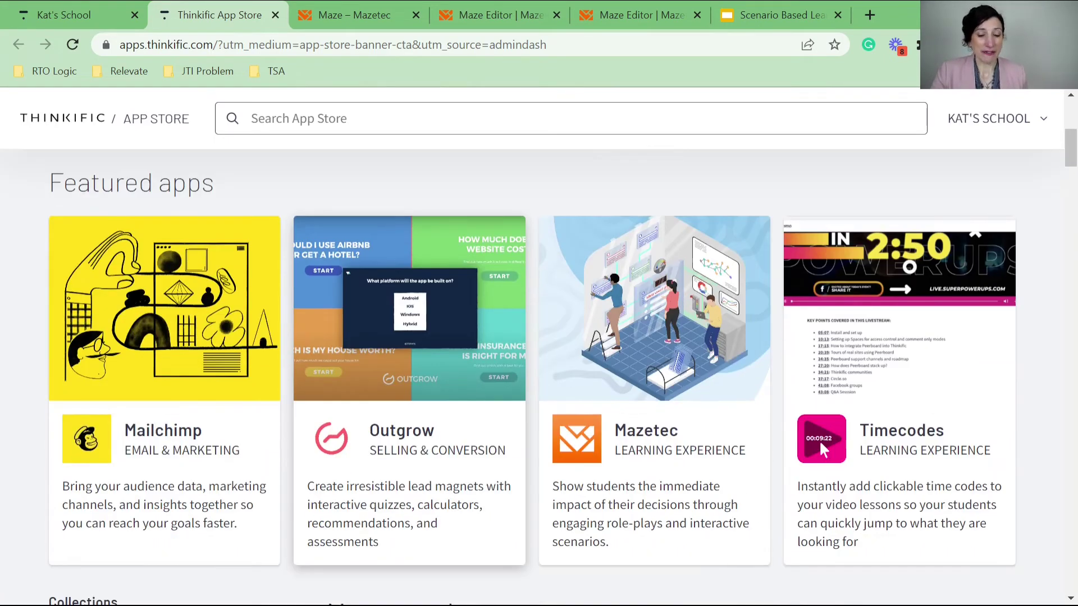
pyautogui.scroll(-10, 819, 439)
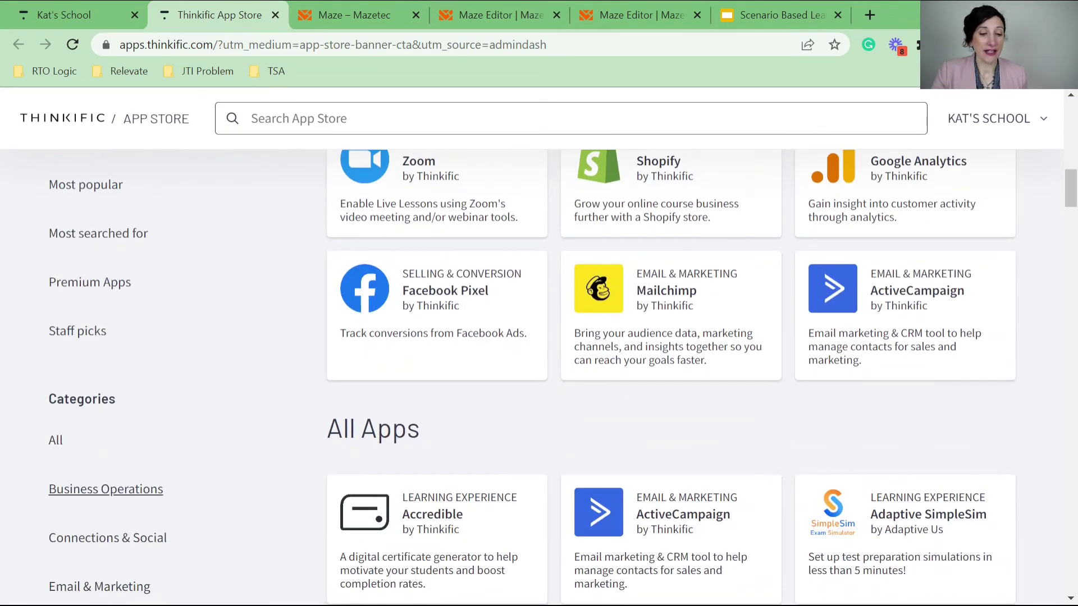
pyautogui.scroll(1, 539, 376)
pyautogui.scroll(-5, 539, 377)
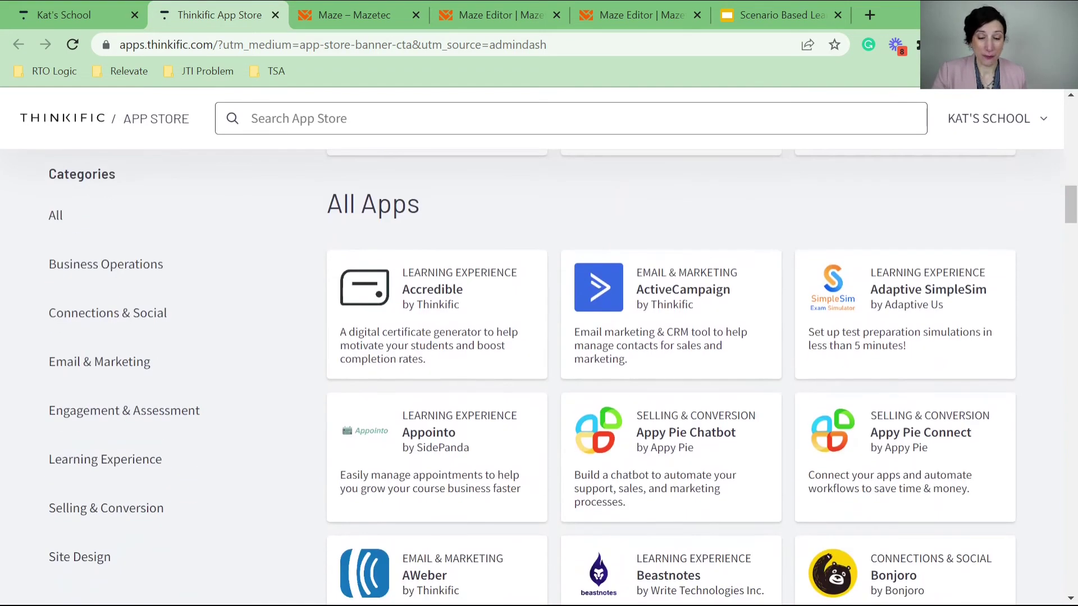
pyautogui.scroll(-1, 112, 387)
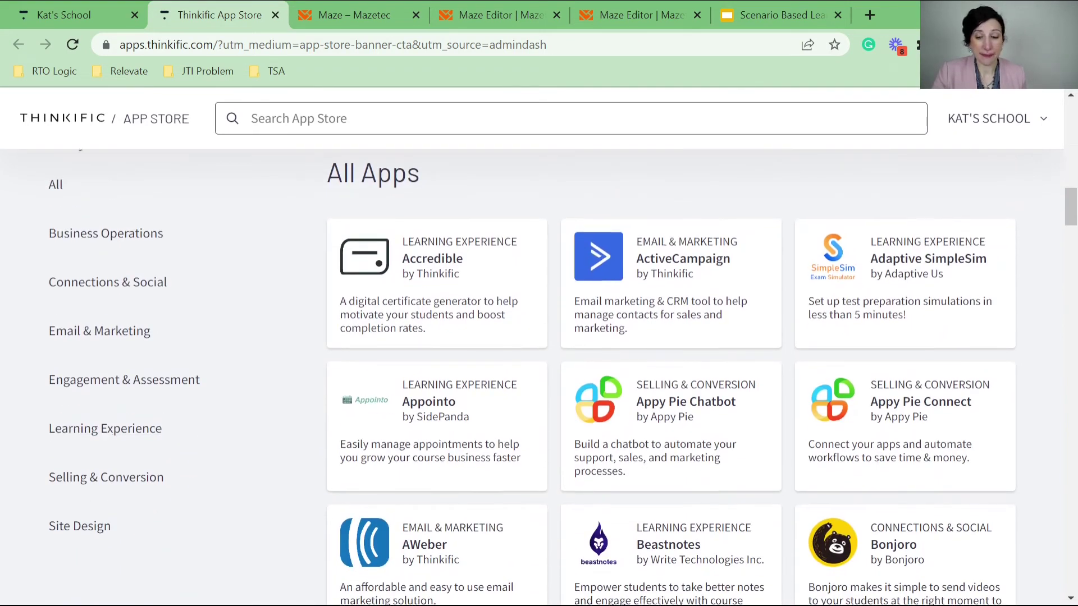
pyautogui.scroll(15, 819, 343)
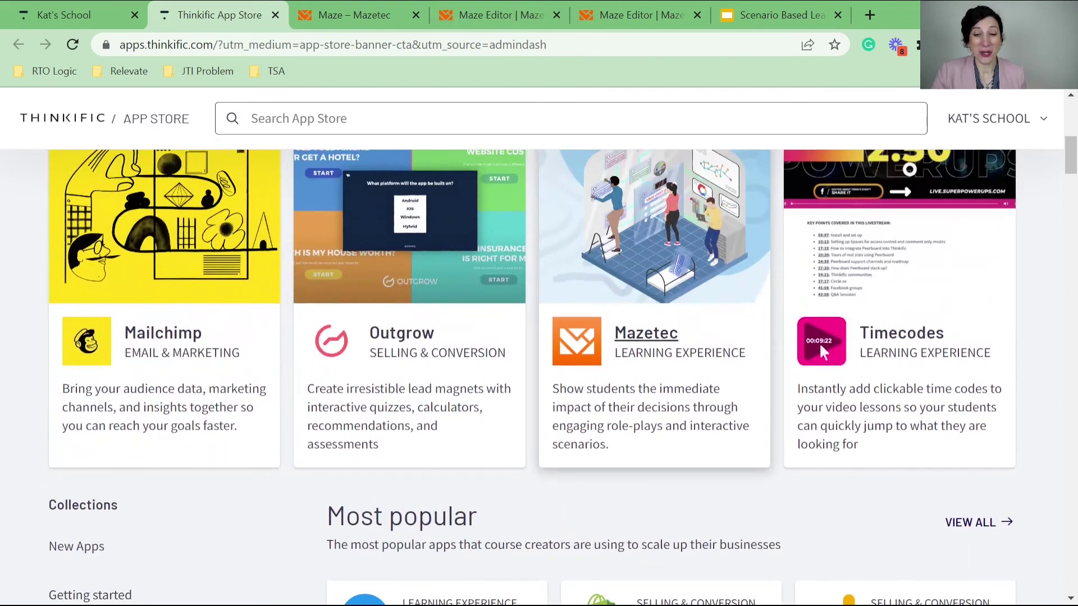
pyautogui.scroll(-15, 820, 343)
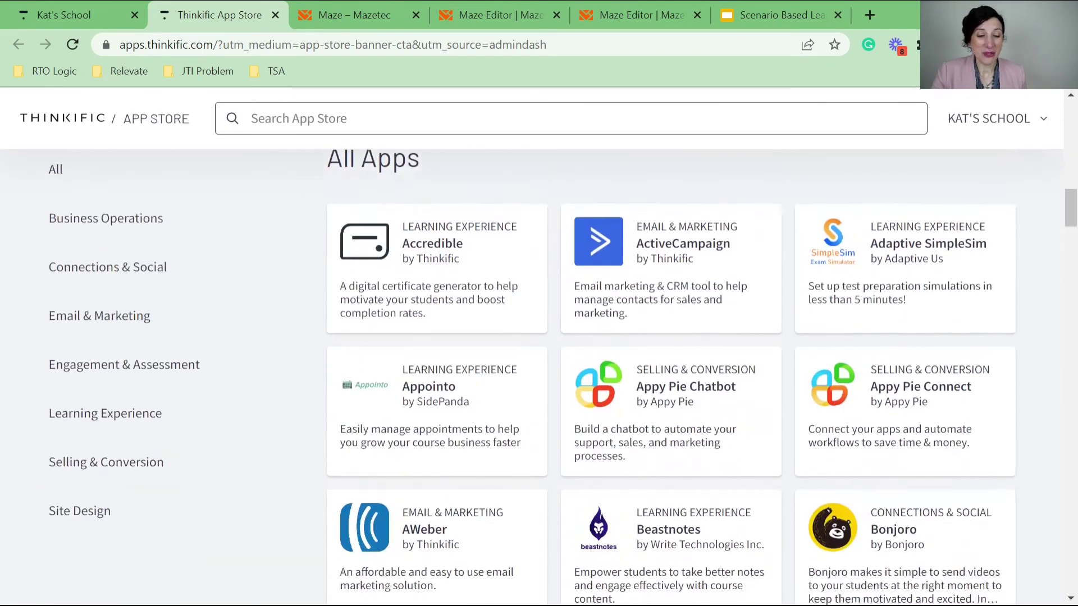
# Filter the App Store by the Learning Experience category and open the Mazetec app's page.
pyautogui.click(105, 402)
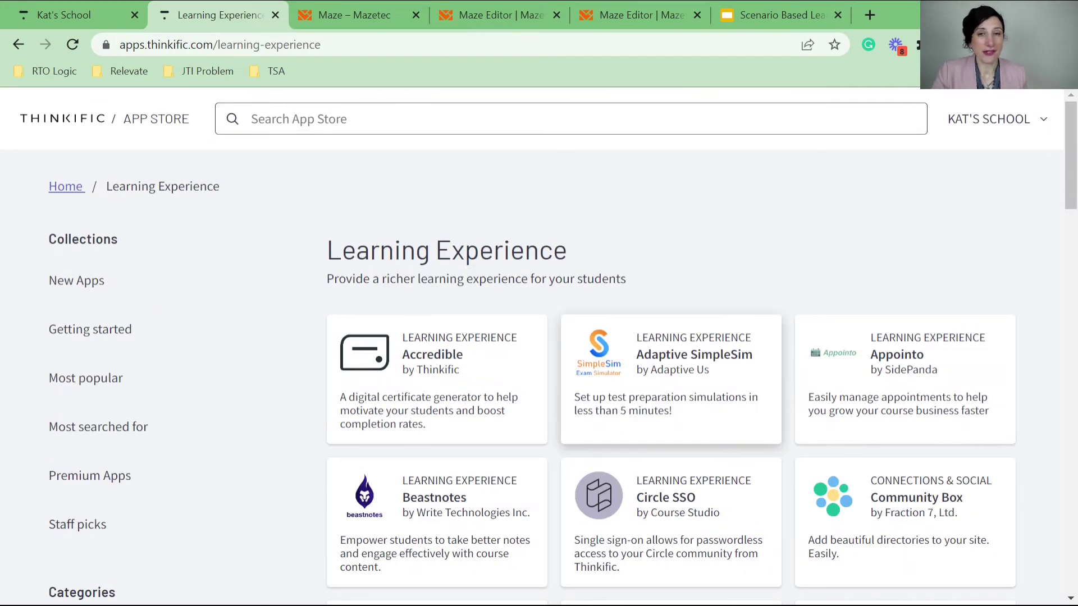
pyautogui.scroll(-6, 563, 363)
pyautogui.scroll(-7, 671, 252)
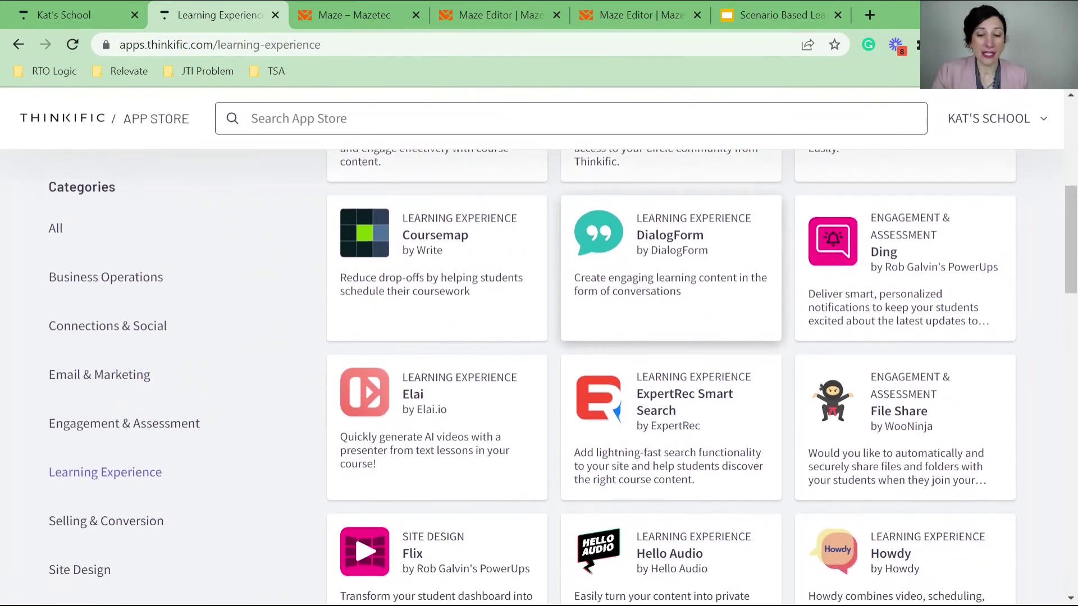
pyautogui.scroll(-1, 671, 269)
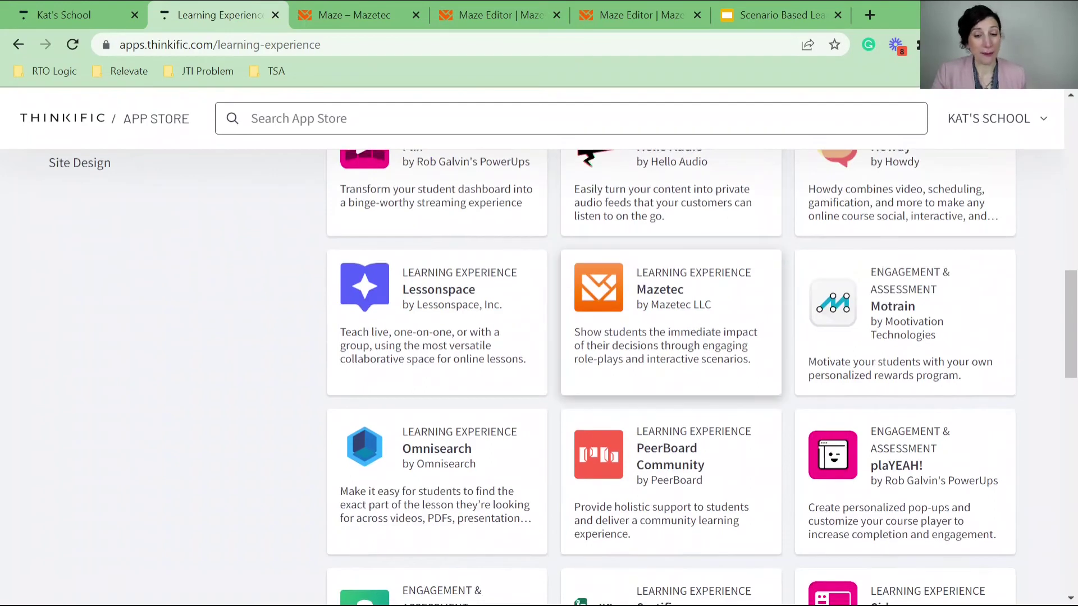
pyautogui.click(663, 289)
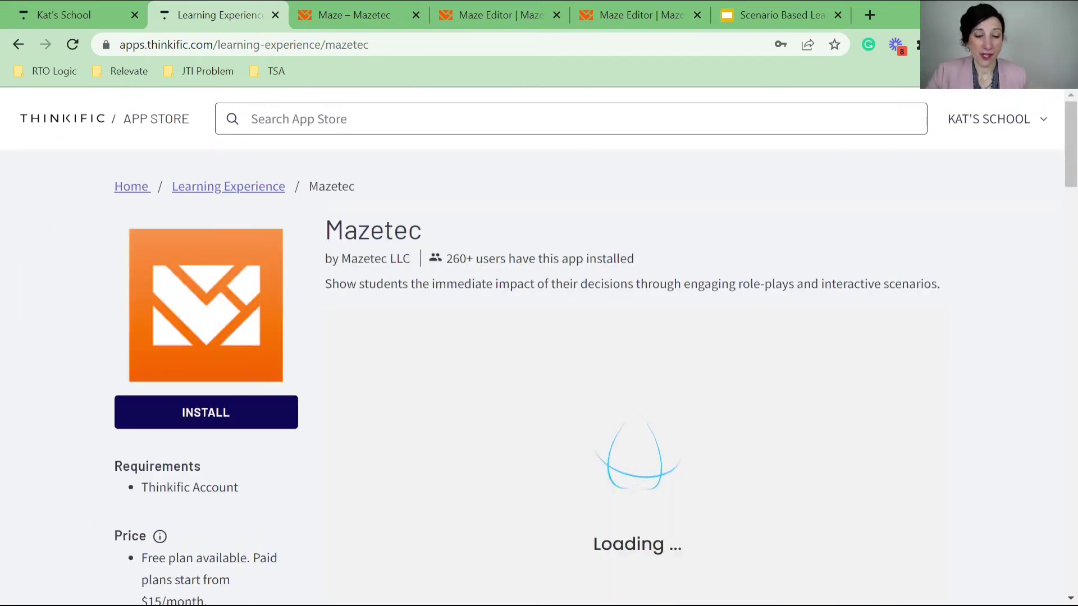
# Install the Mazetec app on Kat's School, accepting its requested permissions.
pyautogui.scroll(-3, 561, 348)
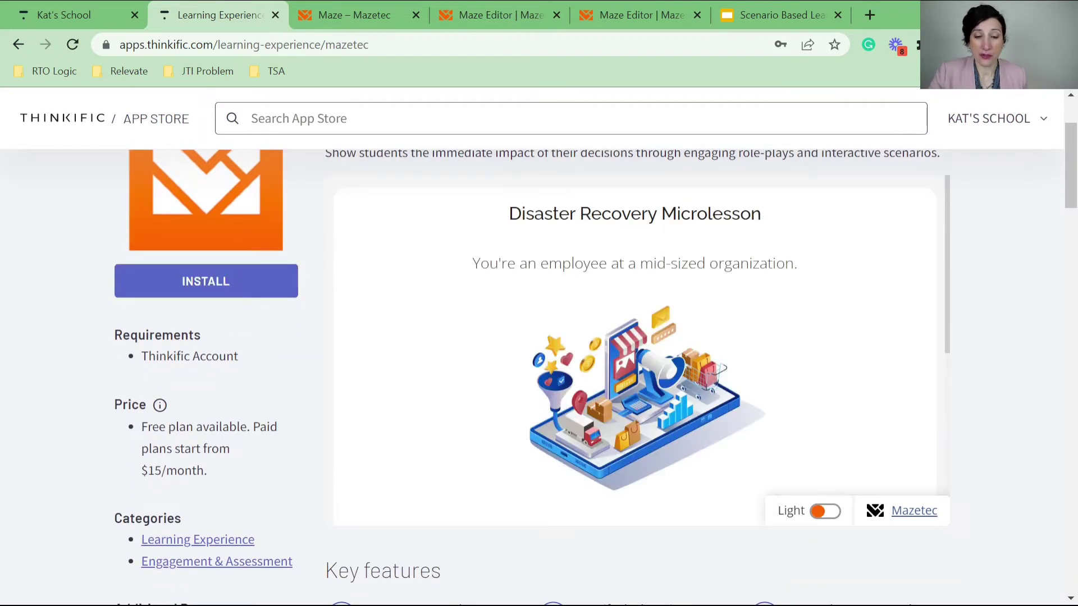
pyautogui.click(206, 281)
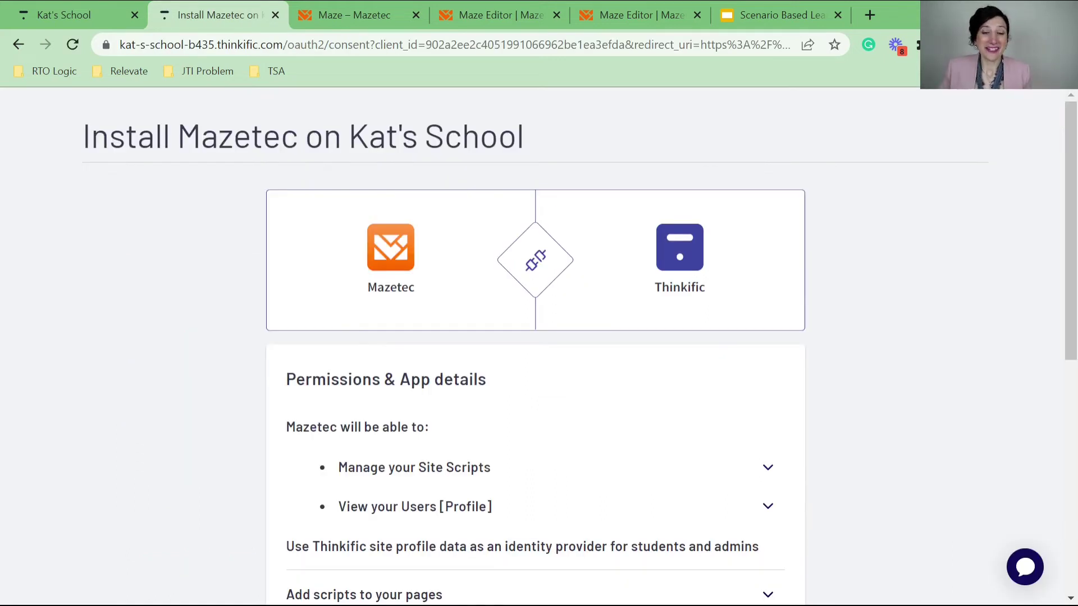
pyautogui.scroll(-5, 535, 344)
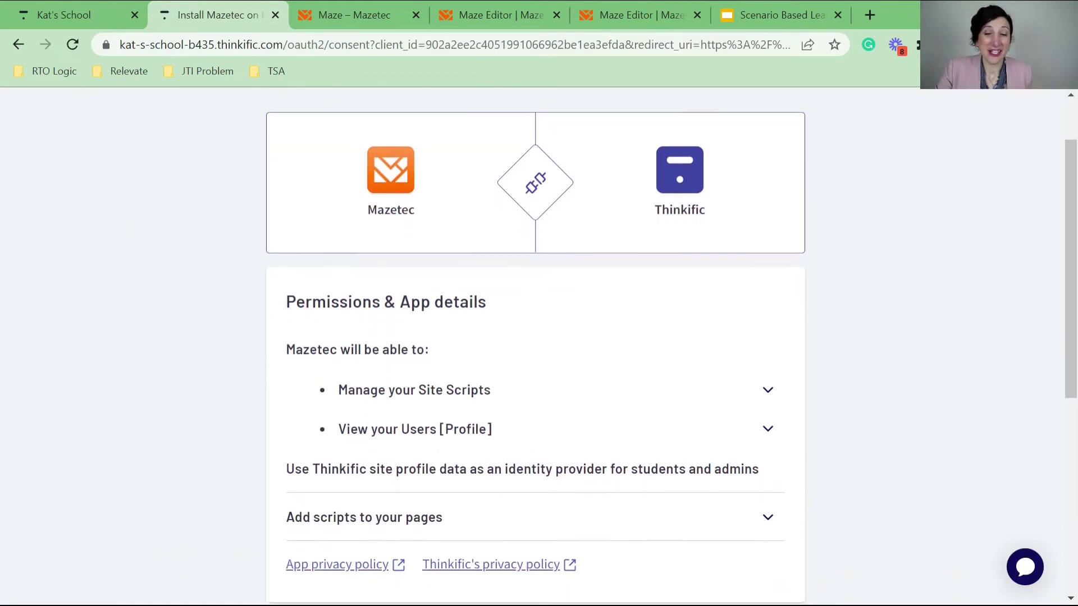
pyautogui.scroll(-3, 535, 344)
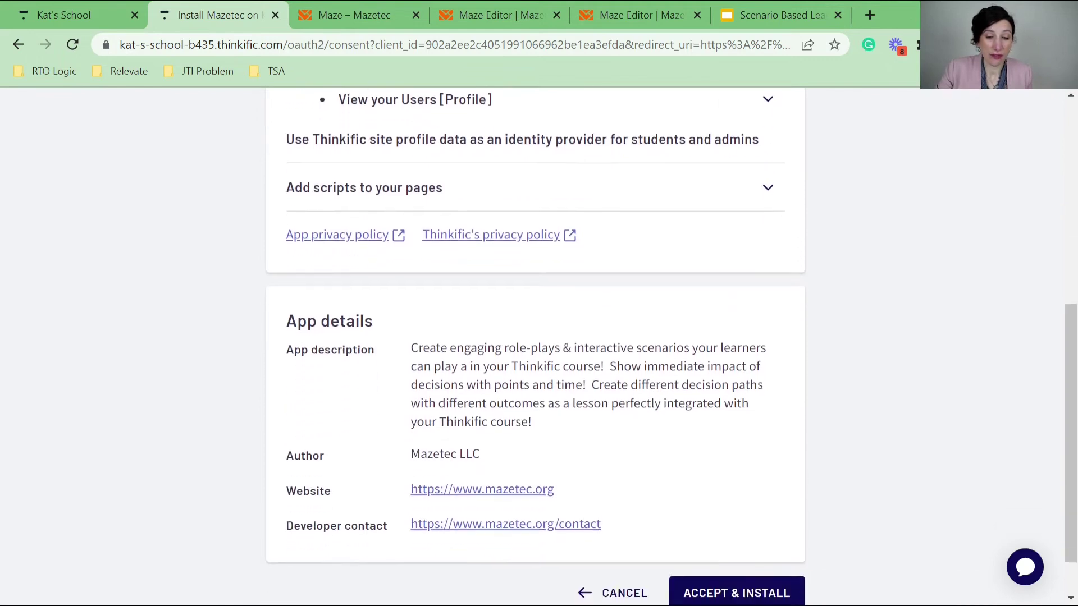
pyautogui.click(737, 534)
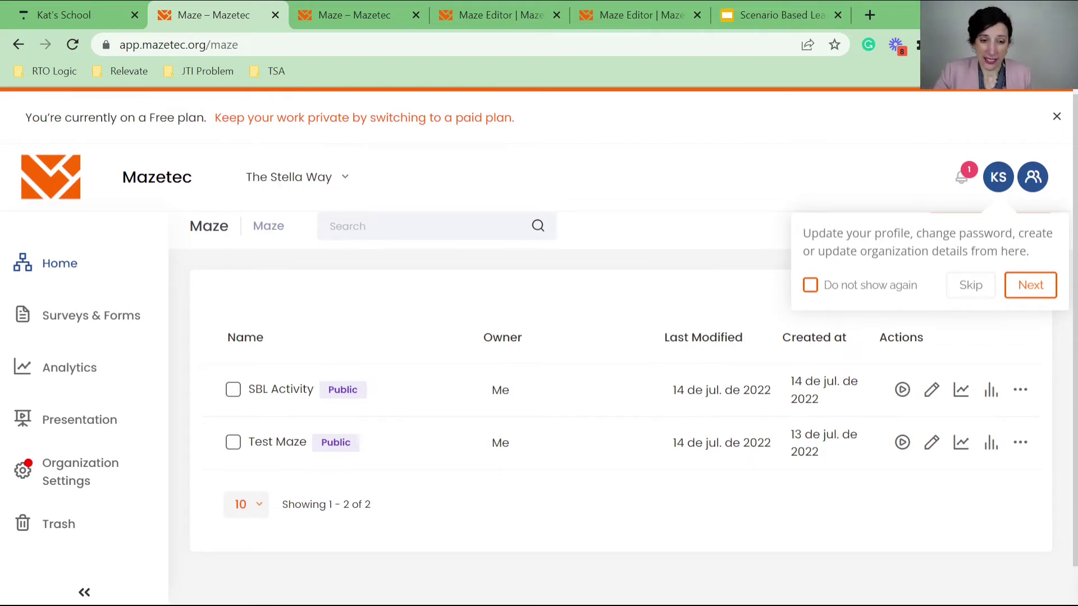
# Return to Thinkific's Apps page and refresh it to check the installed apps for Mazetec.
pyautogui.click(84, 14)
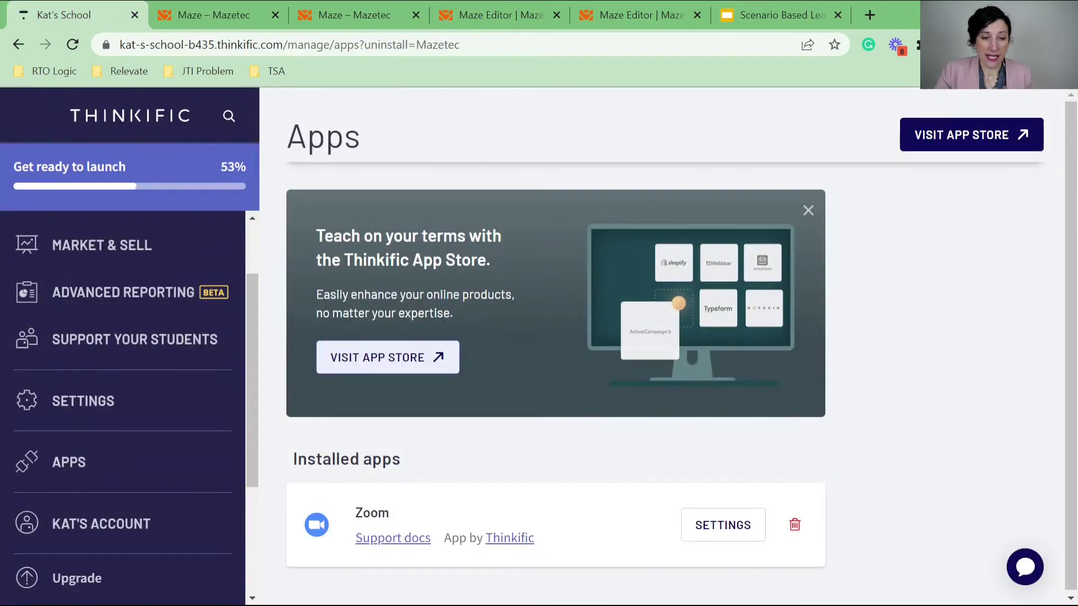
pyautogui.click(72, 45)
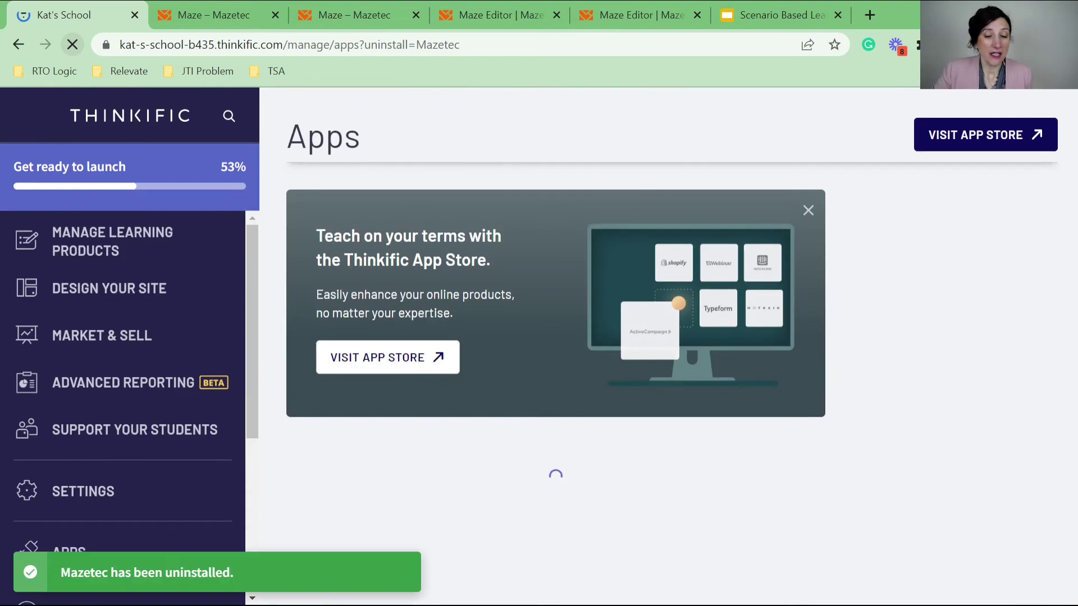
pyautogui.scroll(-2, 663, 346)
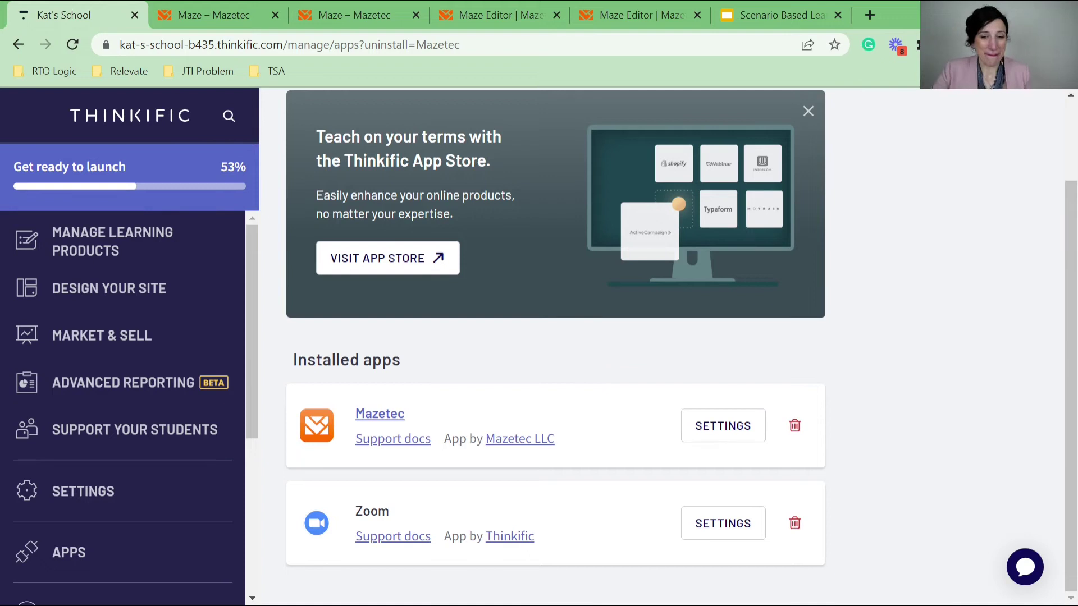
# Close the two Mazetec maze list pages, keeping the SBL Activity editor with its sharing options open.
pyautogui.click(354, 15)
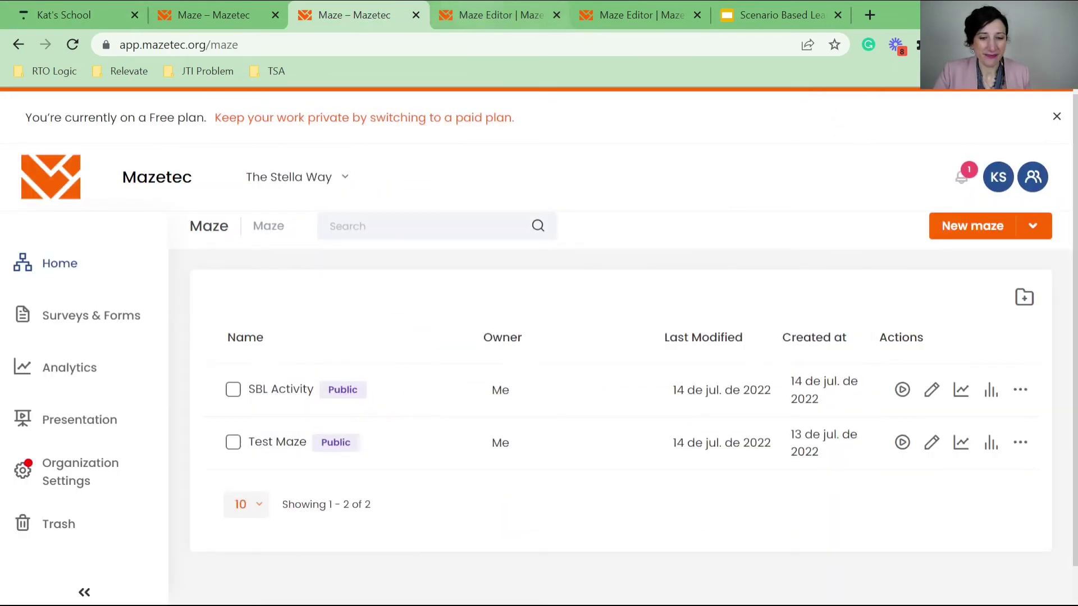
pyautogui.click(500, 15)
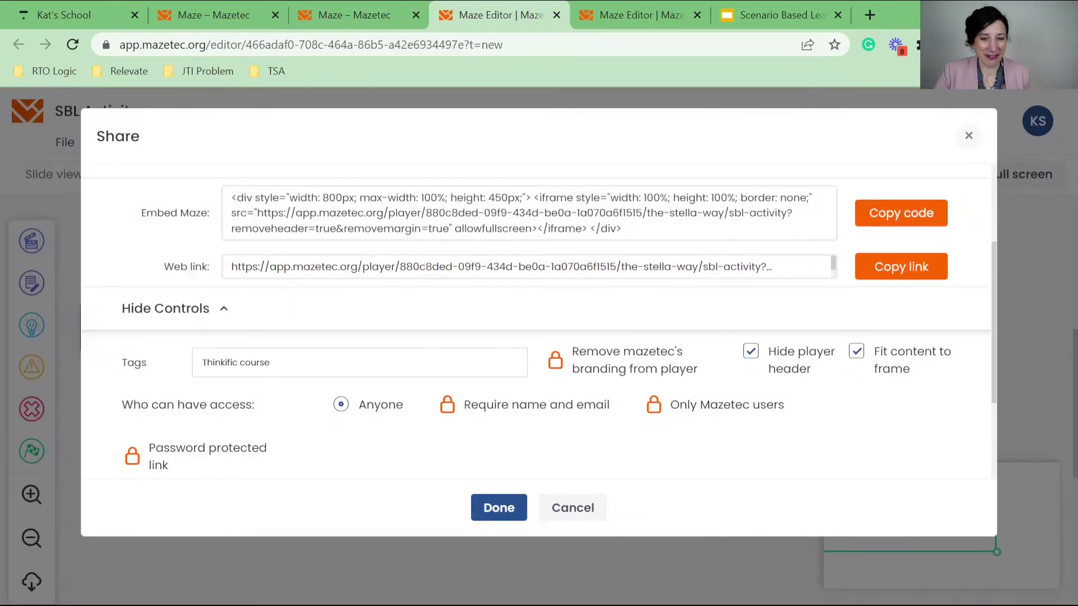
pyautogui.click(416, 15)
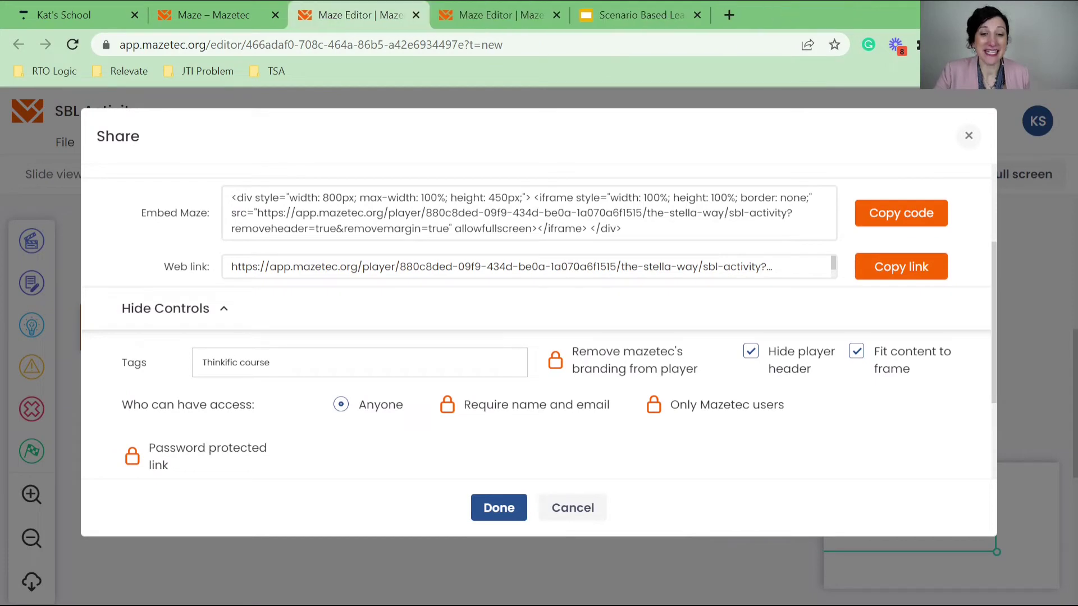
pyautogui.click(275, 15)
# Return to Thinkific and open the school's course list under the learning products.
pyautogui.click(68, 16)
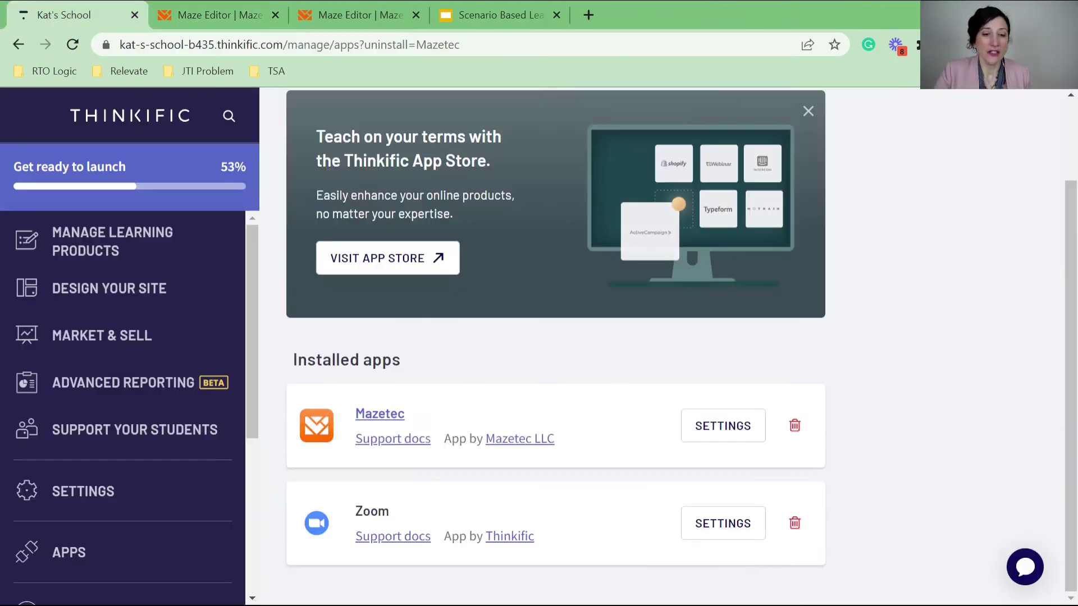
pyautogui.click(112, 242)
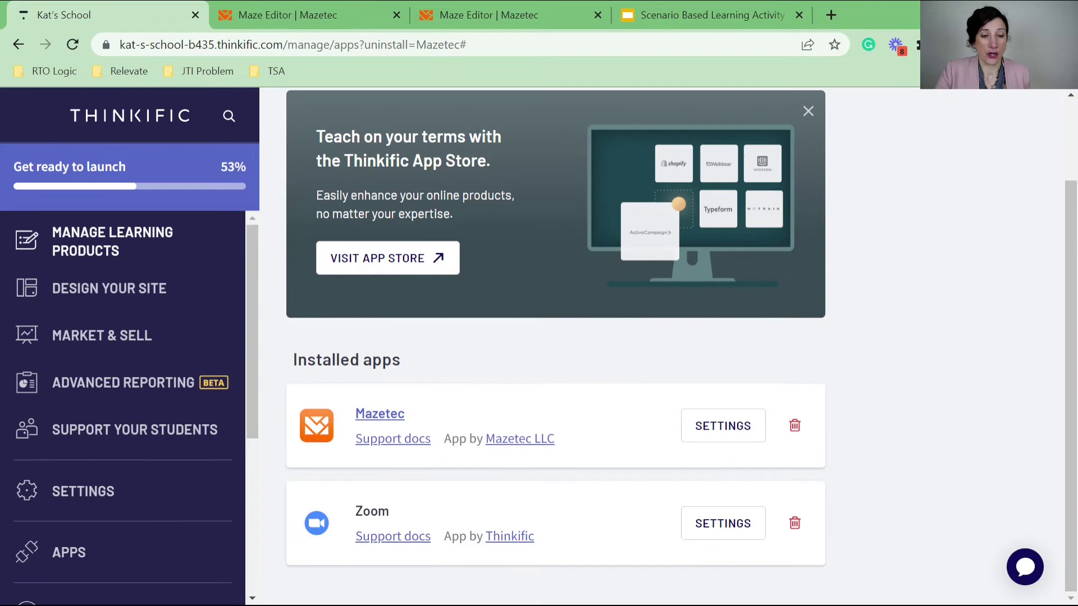
pyautogui.click(76, 282)
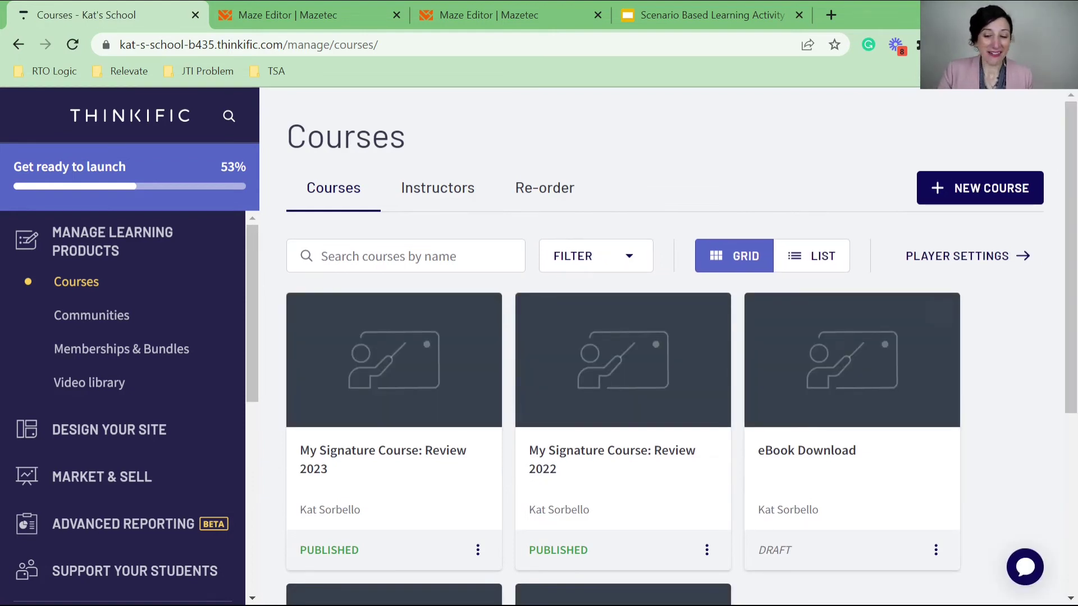
# Open the eBook Download course and add a Multimedia lesson using externally hosted content to the "Instructions for this template" chapter.
pyautogui.click(851, 416)
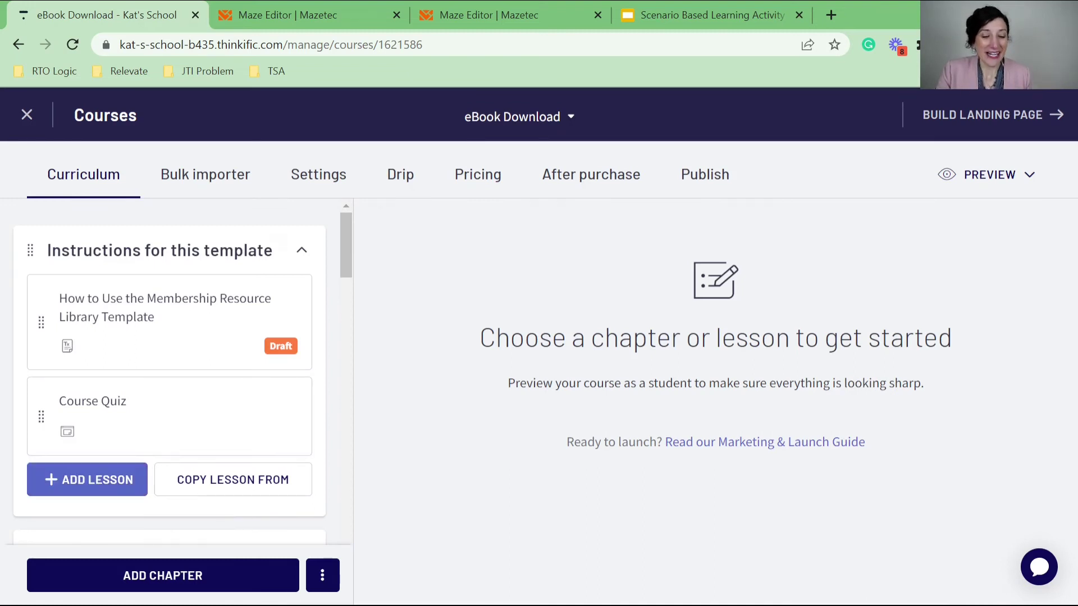
pyautogui.click(87, 480)
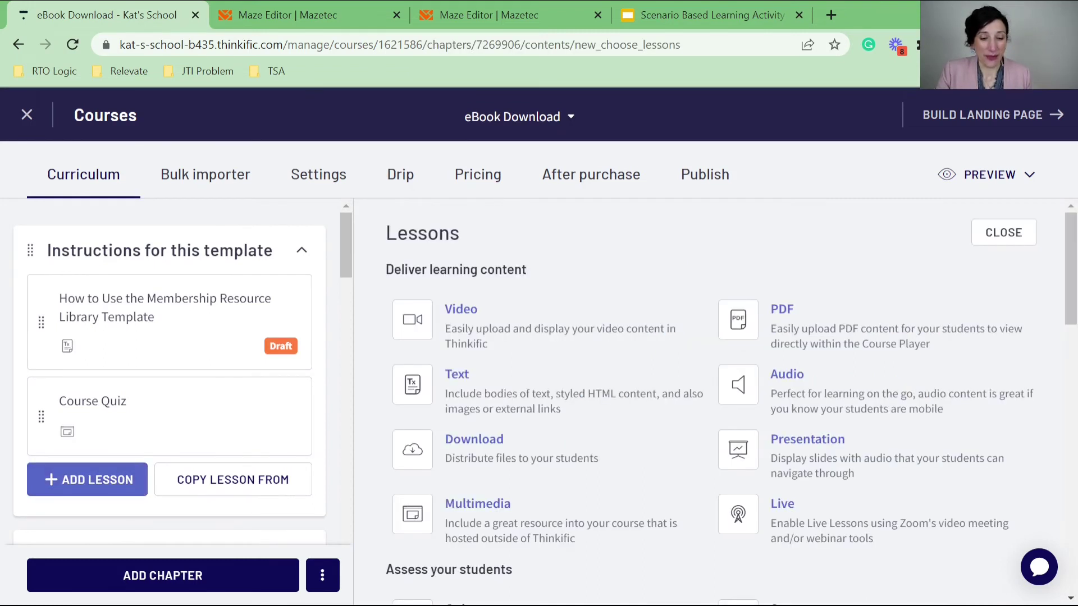
pyautogui.scroll(-5, 550, 432)
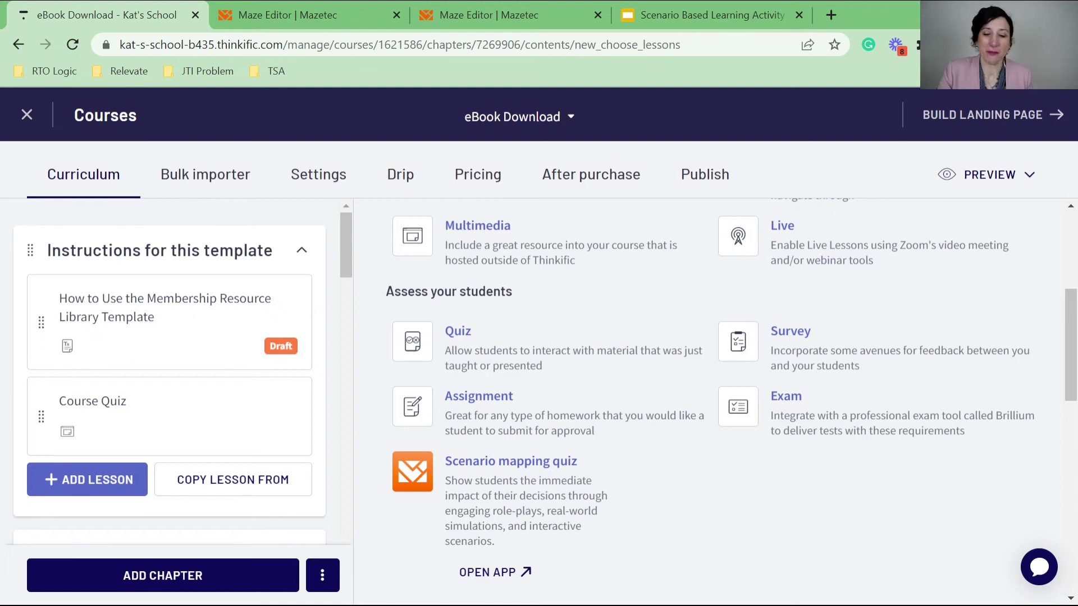
pyautogui.scroll(2, 550, 432)
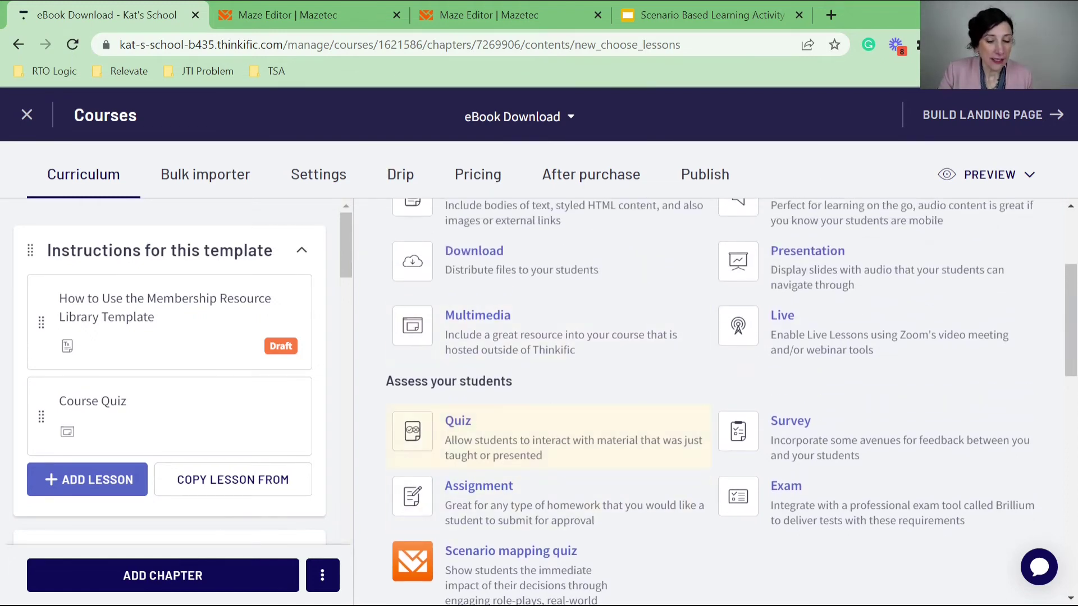
pyautogui.scroll(-2, 550, 432)
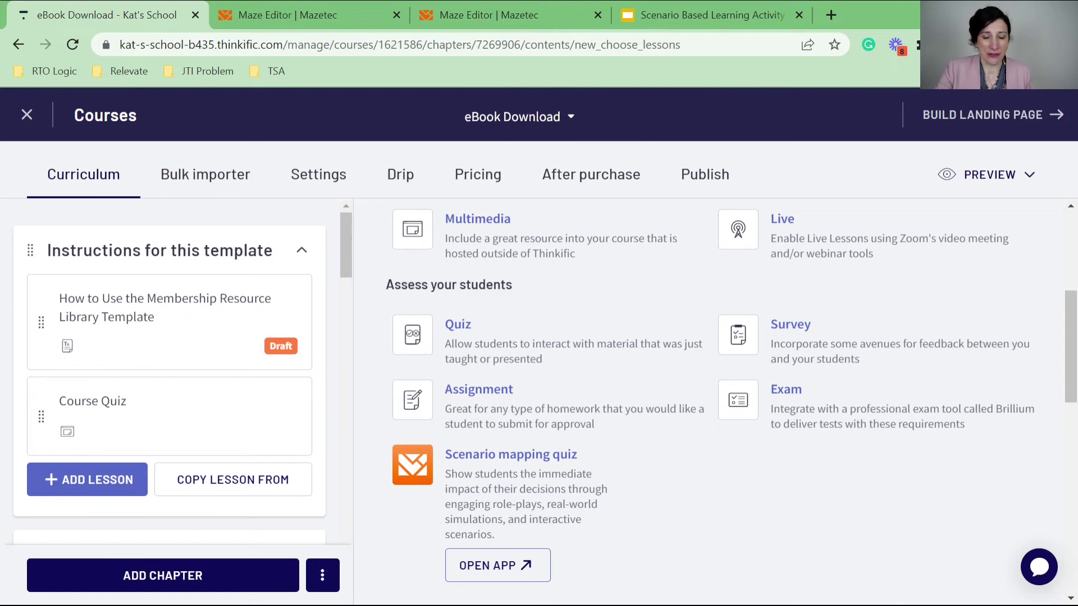
pyautogui.scroll(2, 730, 393)
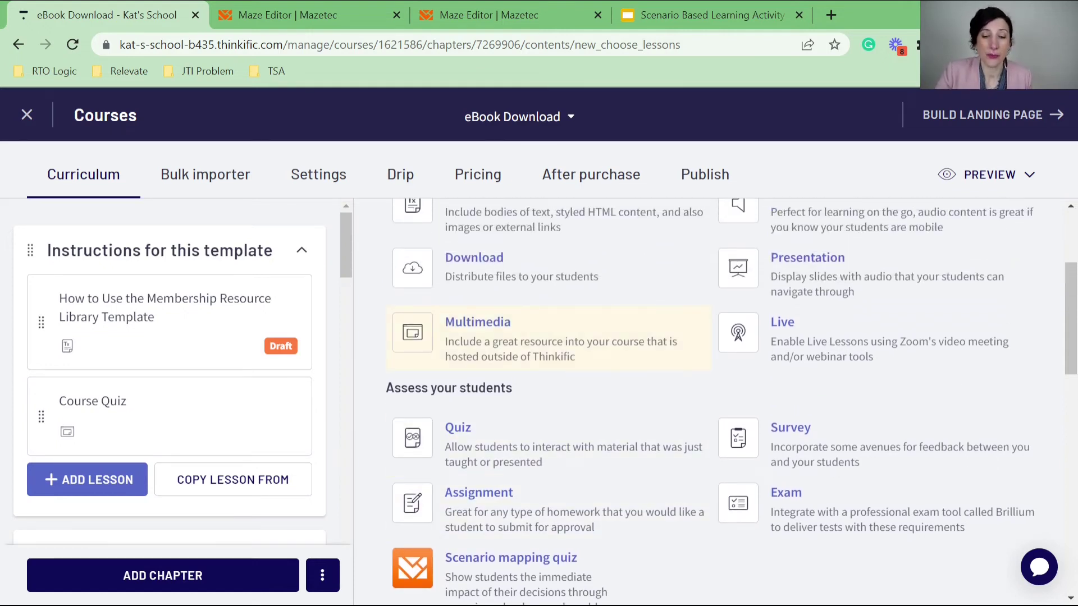
pyautogui.click(549, 337)
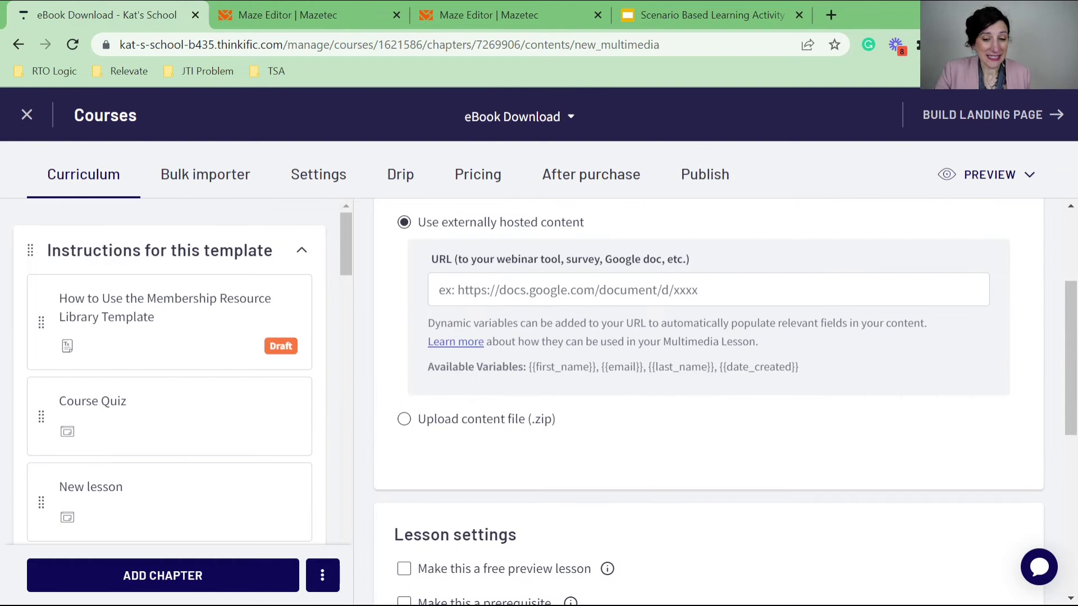
pyautogui.scroll(1, 709, 393)
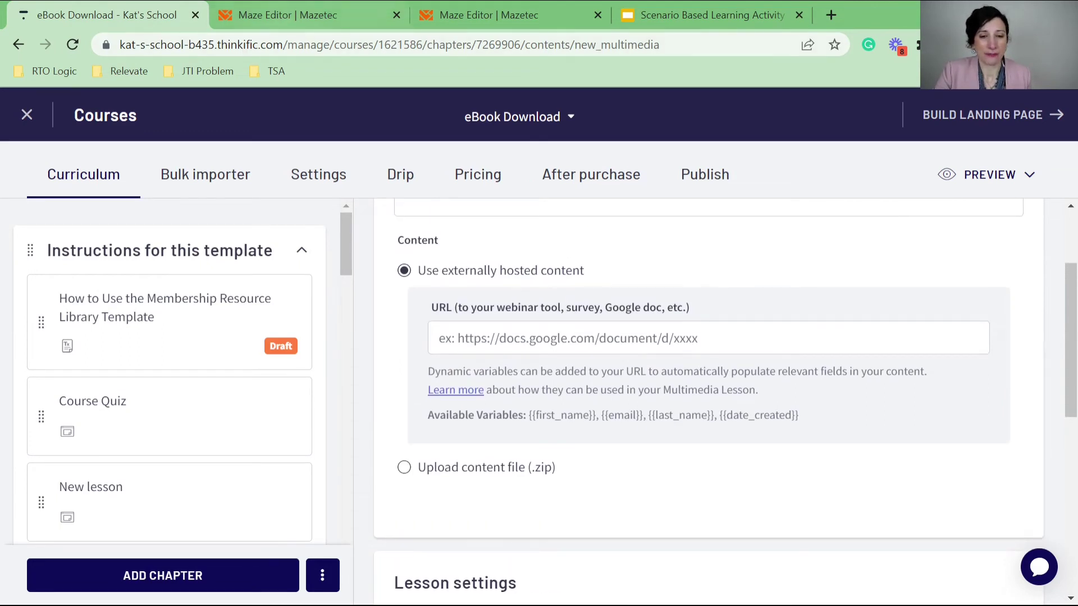
# Copy the SBL Activity maze's web link from Mazetec and paste it as the new Thinkific lesson's content URL.
pyautogui.click(286, 15)
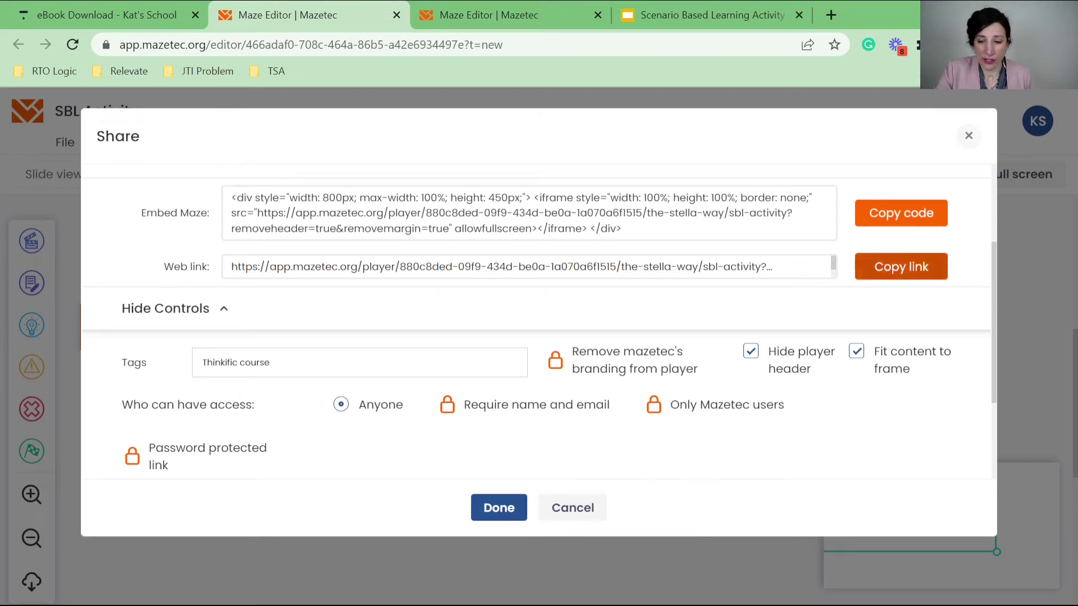
pyautogui.click(900, 267)
pyautogui.click(107, 15)
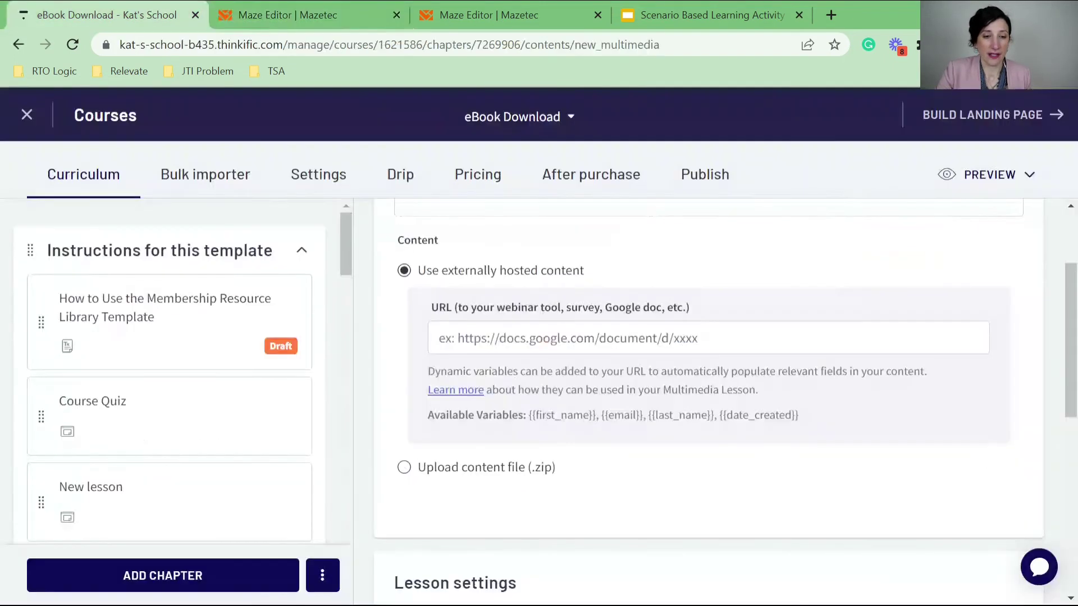
pyautogui.click(708, 338)
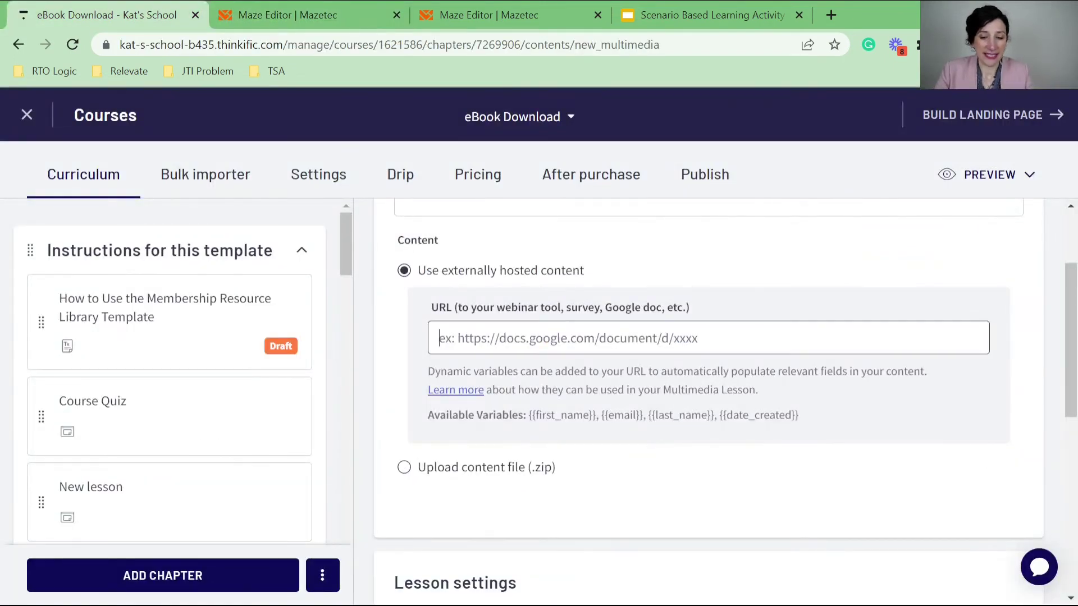
pyautogui.hotkey('ctrl', 'v')
# Title the multimedia lesson "Do you need an online course" and save it with the default lesson settings.
pyautogui.scroll(1, 708, 371)
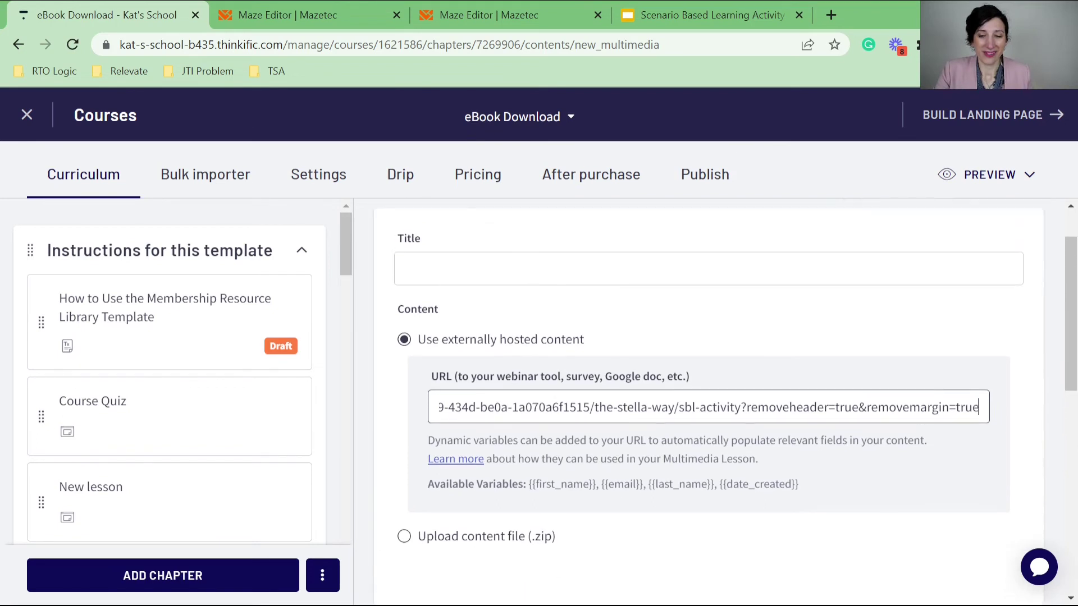
pyautogui.click(708, 275)
pyautogui.write('Do y')
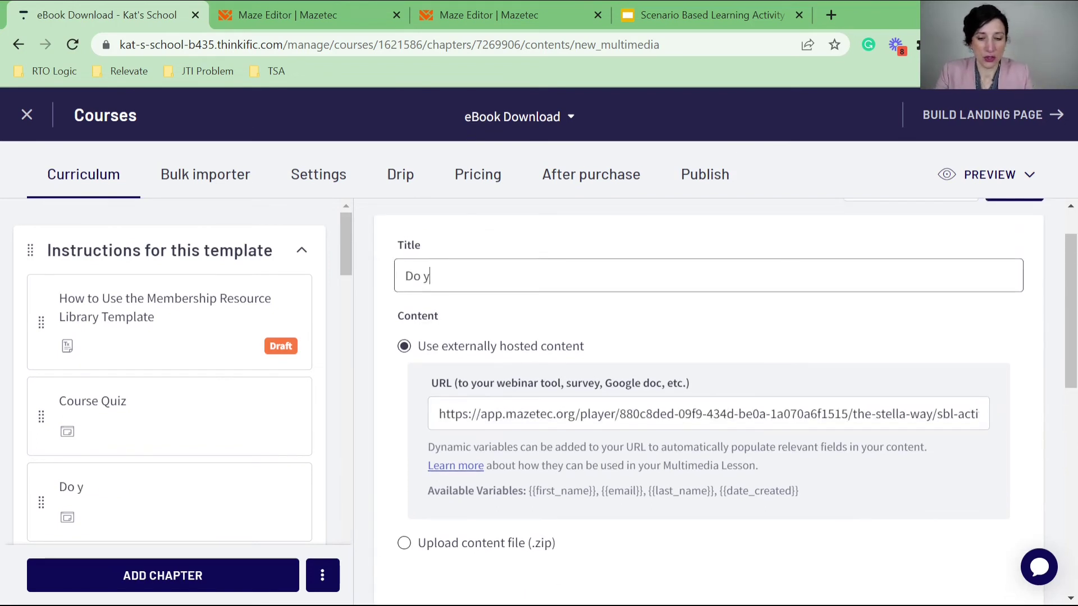
pyautogui.write('ou need an online course')
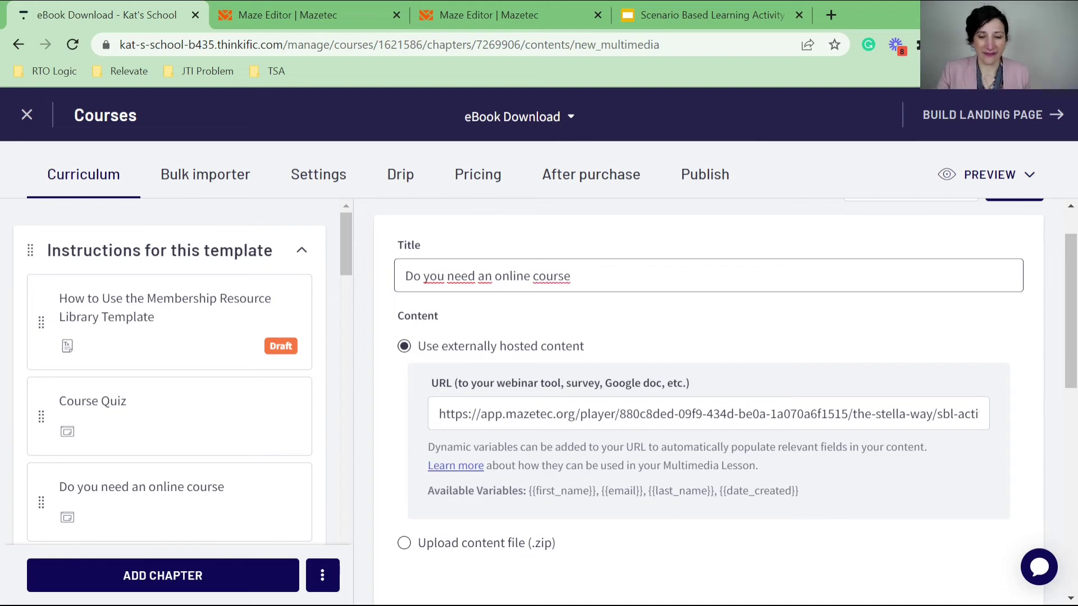
pyautogui.scroll(-8, 709, 402)
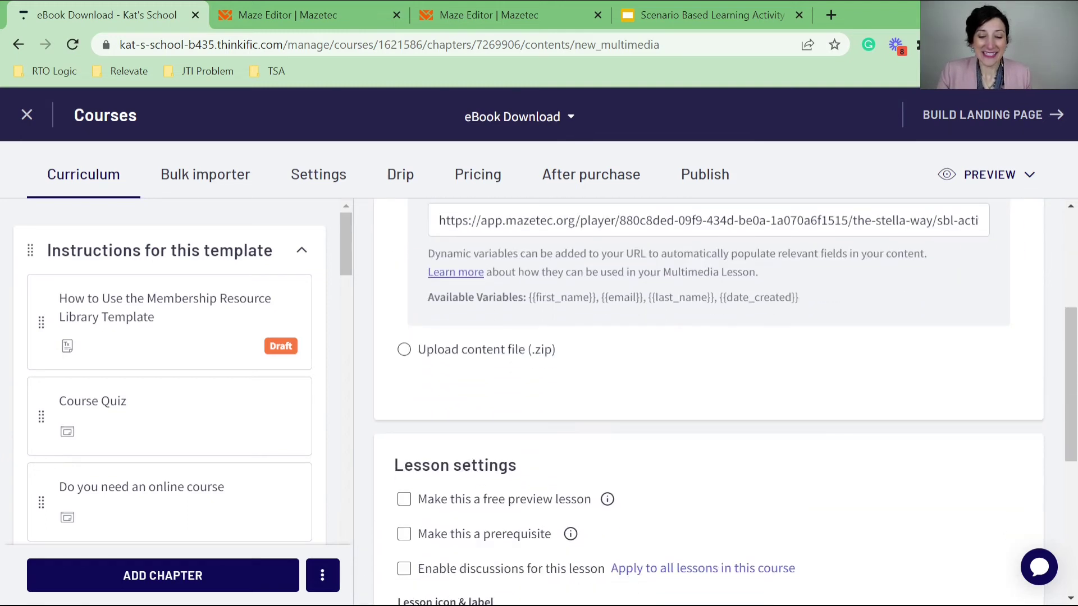
pyautogui.scroll(-4, 708, 402)
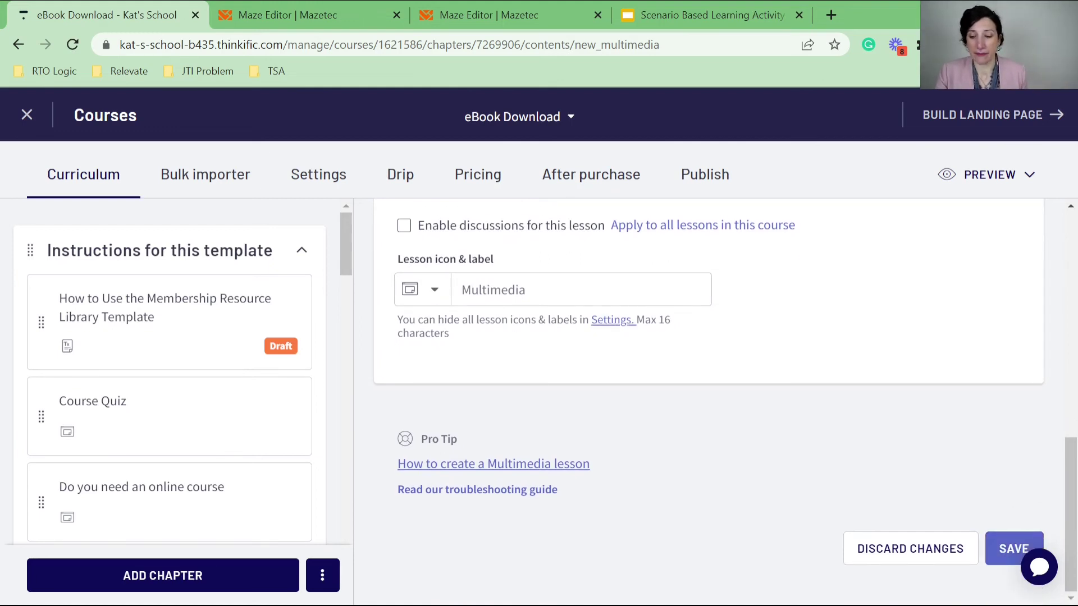
pyautogui.click(1010, 547)
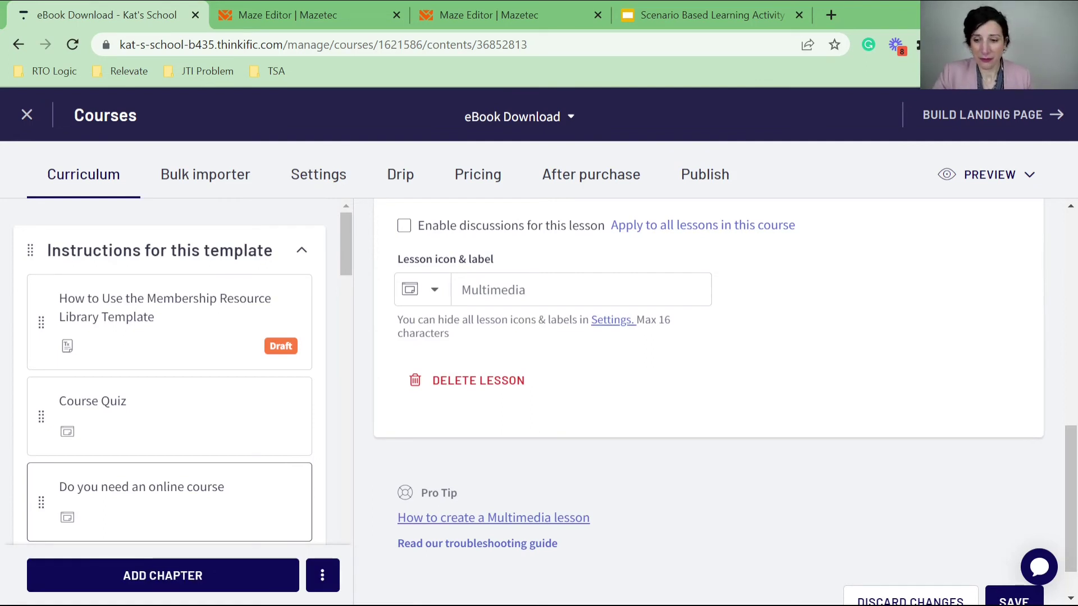
# Preview the lesson as a student, start the embedded maze and answer "Oh, yes. I know that feeling!".
pyautogui.click(988, 175)
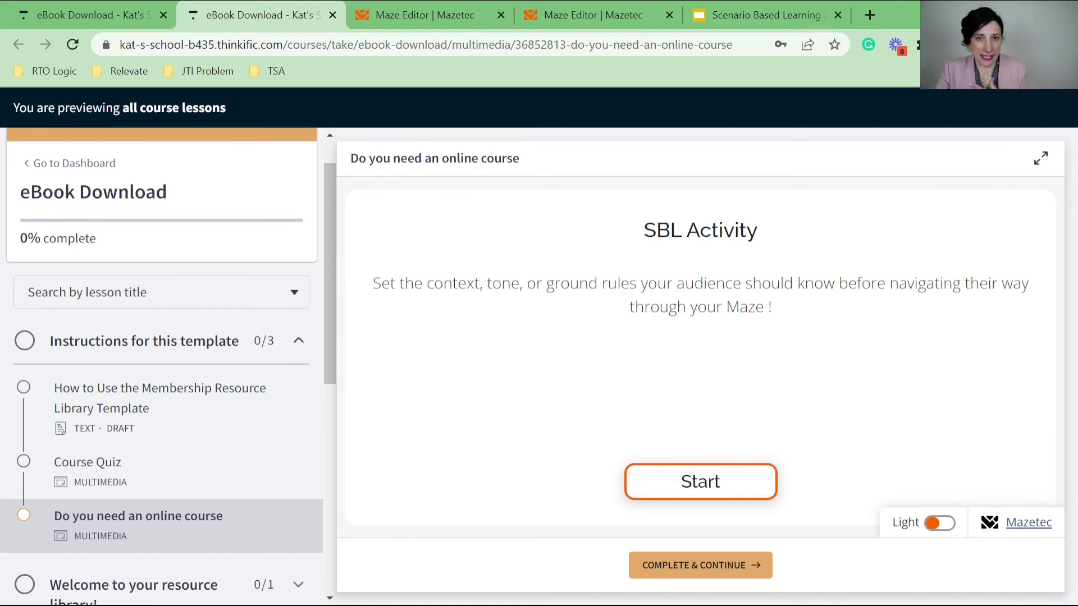
pyautogui.click(425, 15)
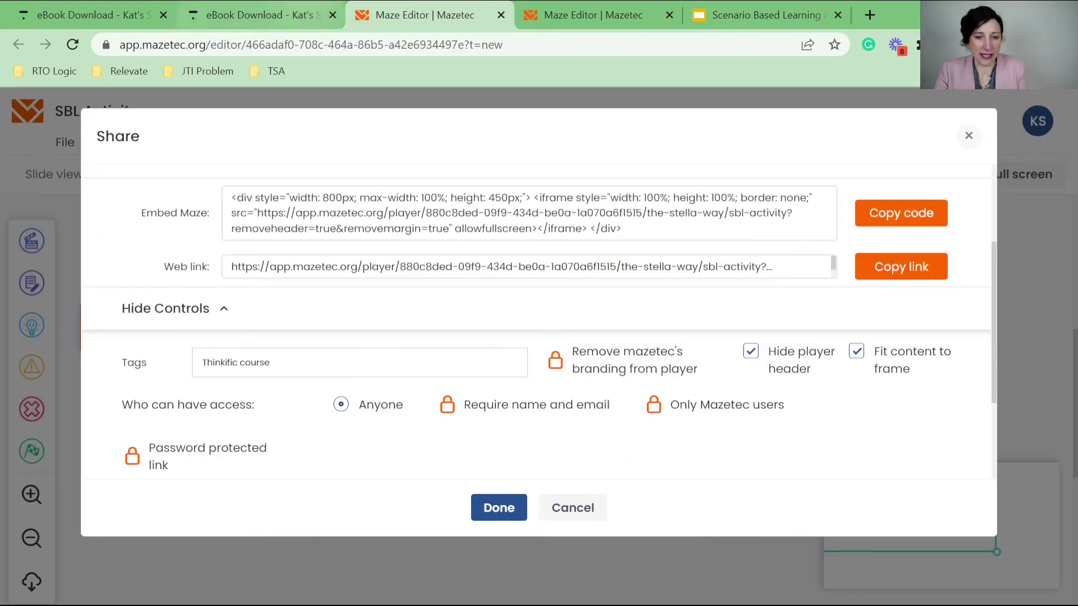
pyautogui.click(262, 15)
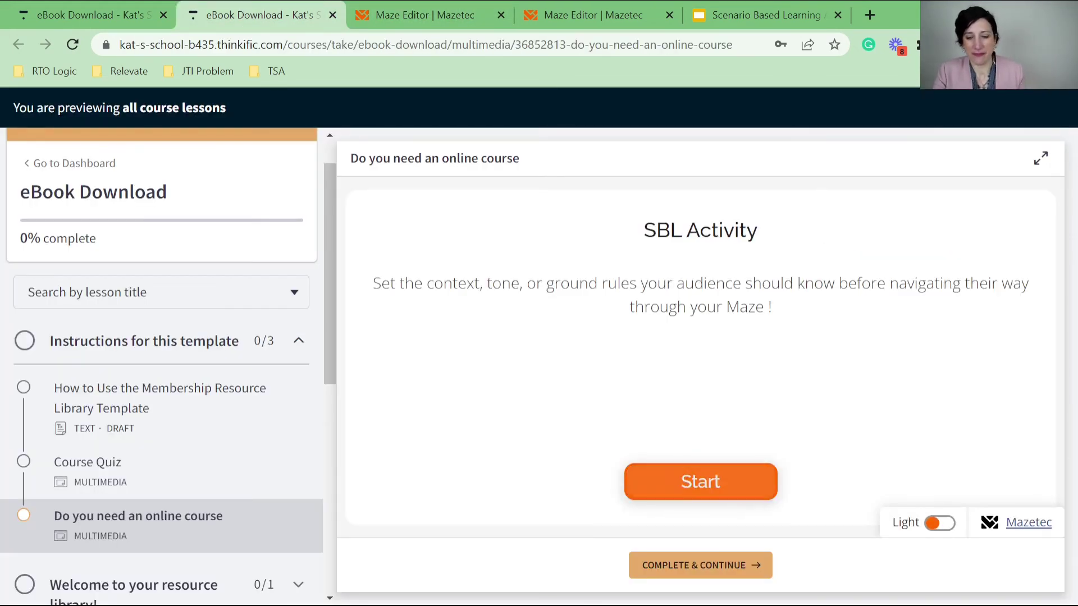
pyautogui.click(700, 482)
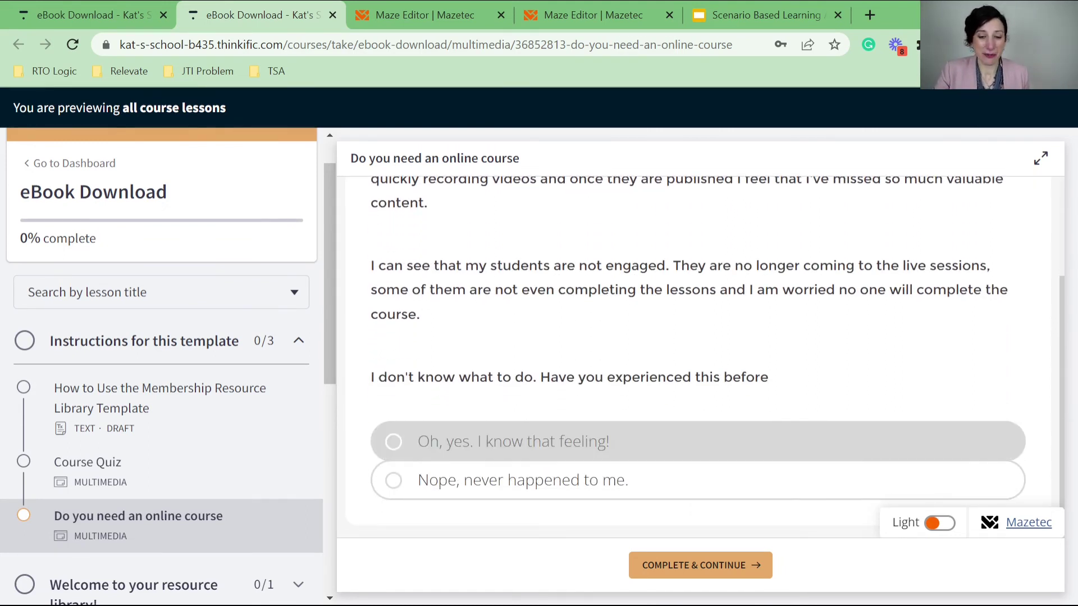
pyautogui.click(514, 442)
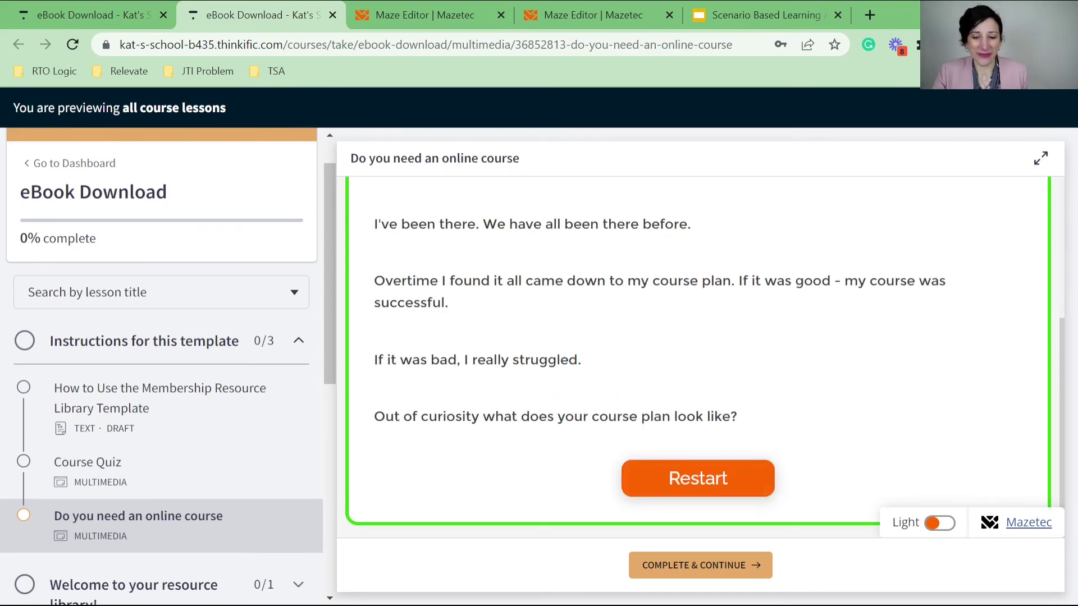
# Restart the embedded maze, answer "Nope, never happened to me.", and return to the SBL Activity sharing options in Mazetec.
pyautogui.click(698, 478)
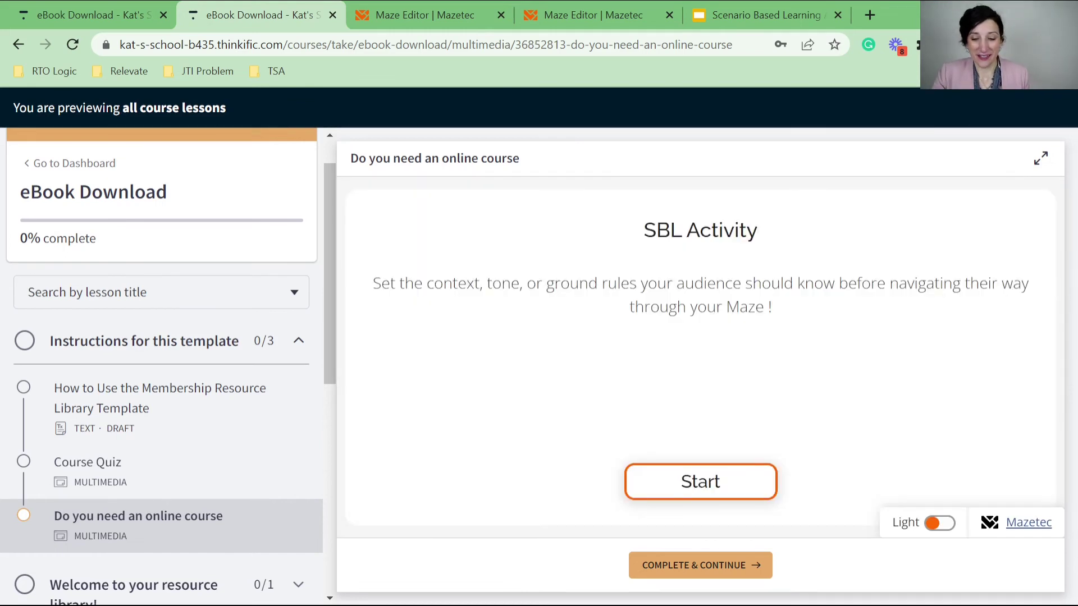
pyautogui.click(700, 481)
pyautogui.scroll(-1, 705, 359)
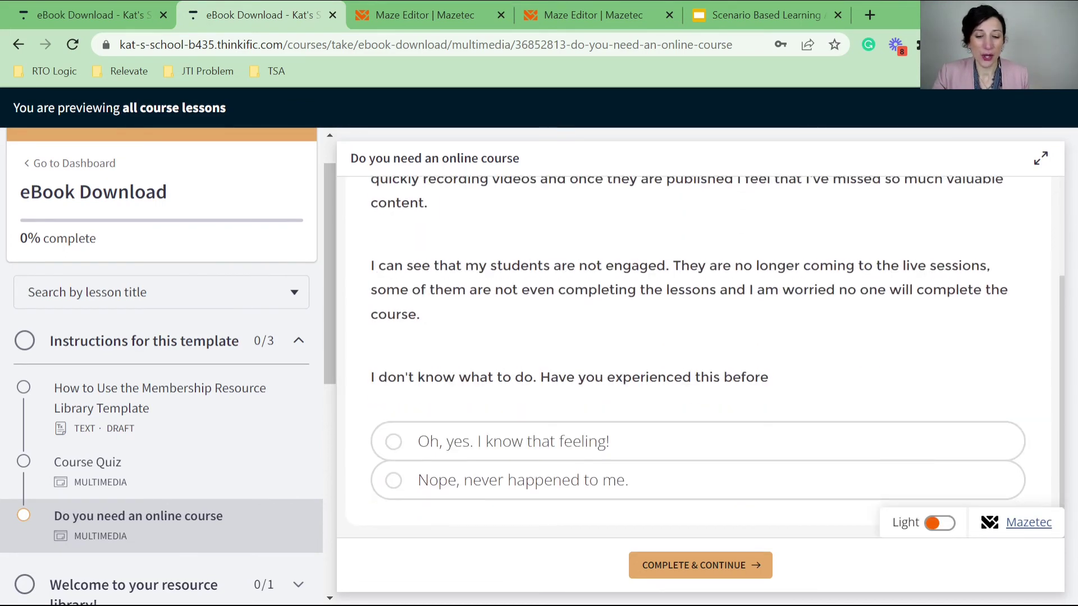
pyautogui.click(393, 481)
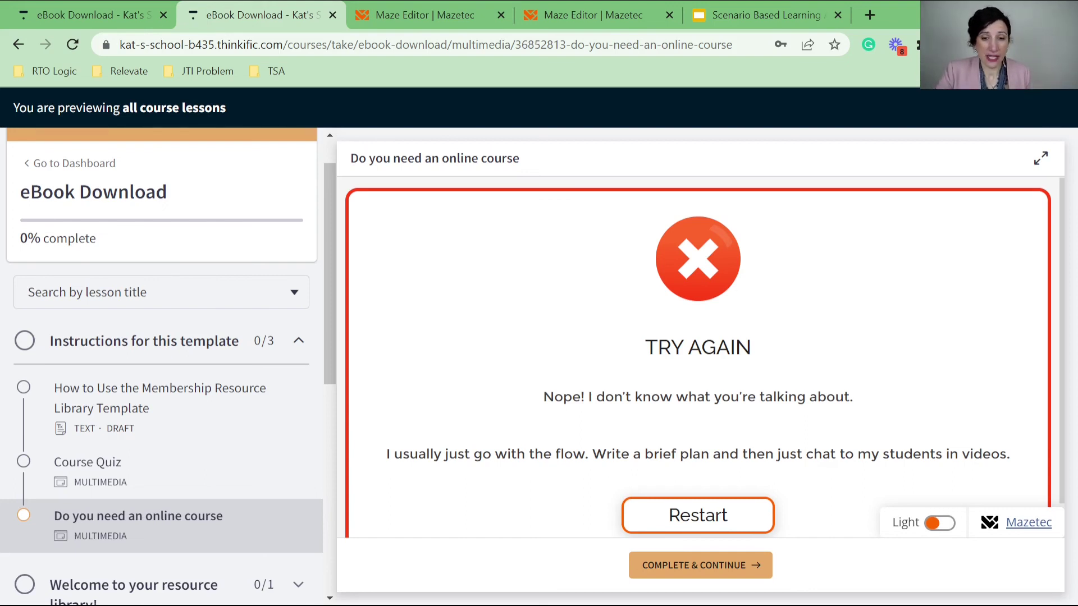
pyautogui.click(425, 14)
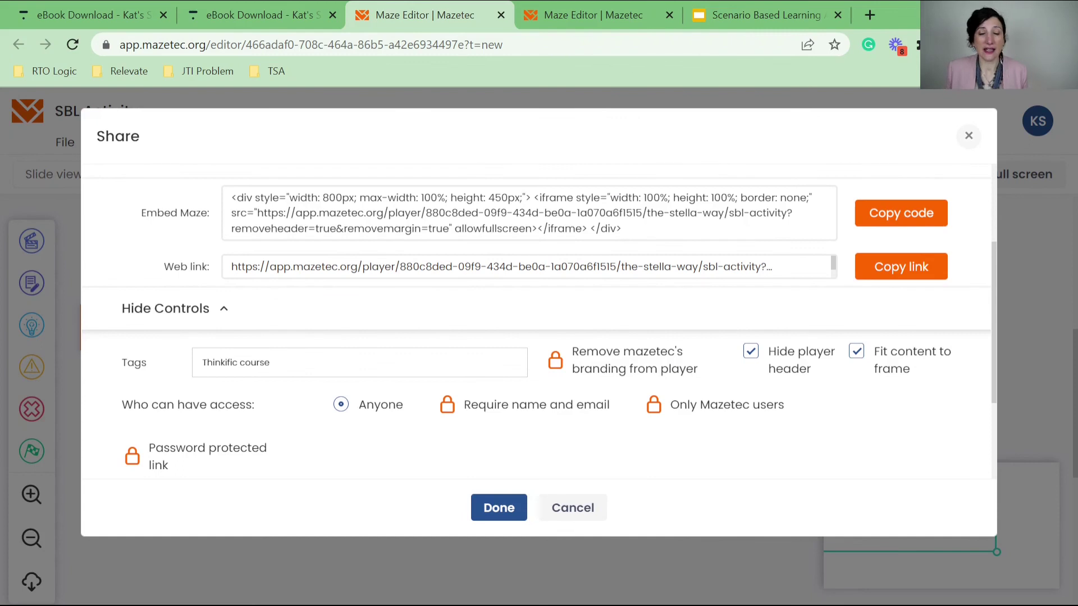